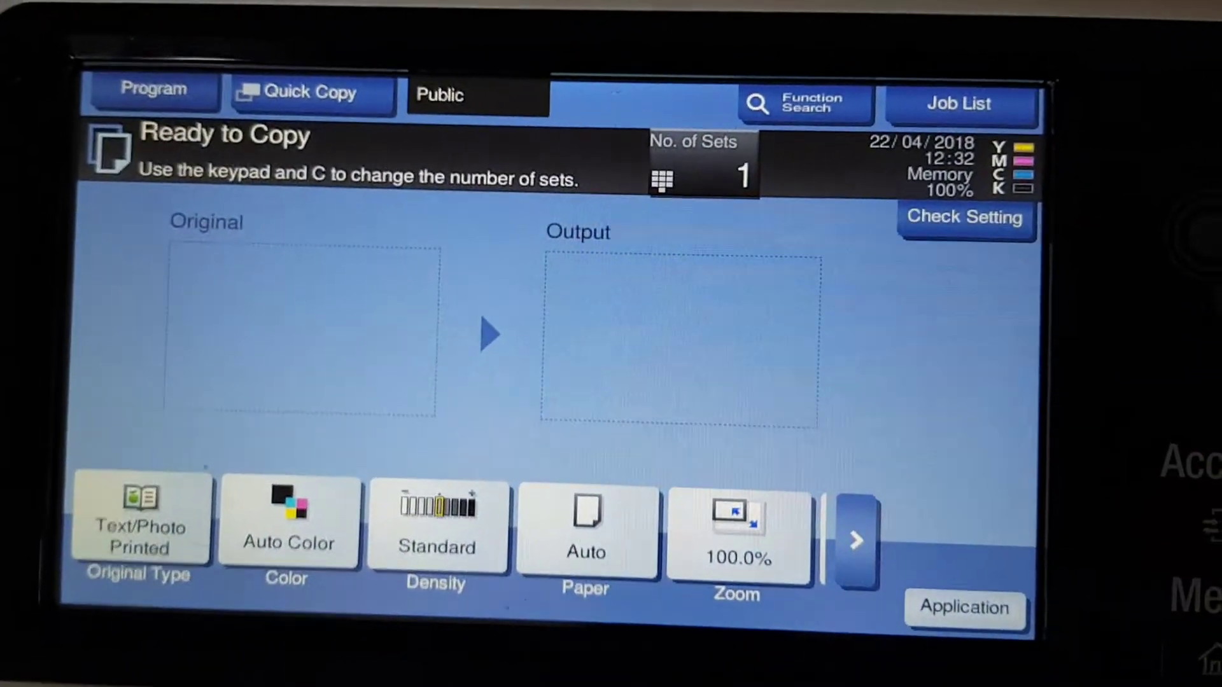
# - Set the original type to Copied Paper and the colour mode to Full Color
pyautogui.click(140, 527)
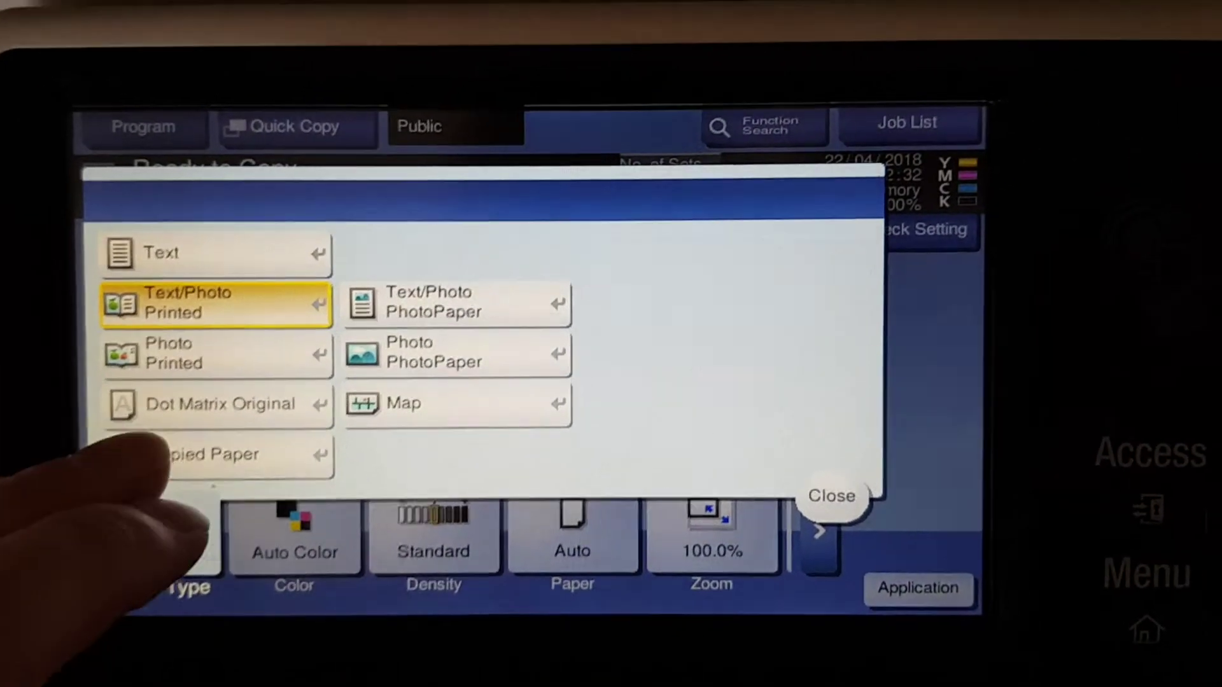
pyautogui.click(237, 411)
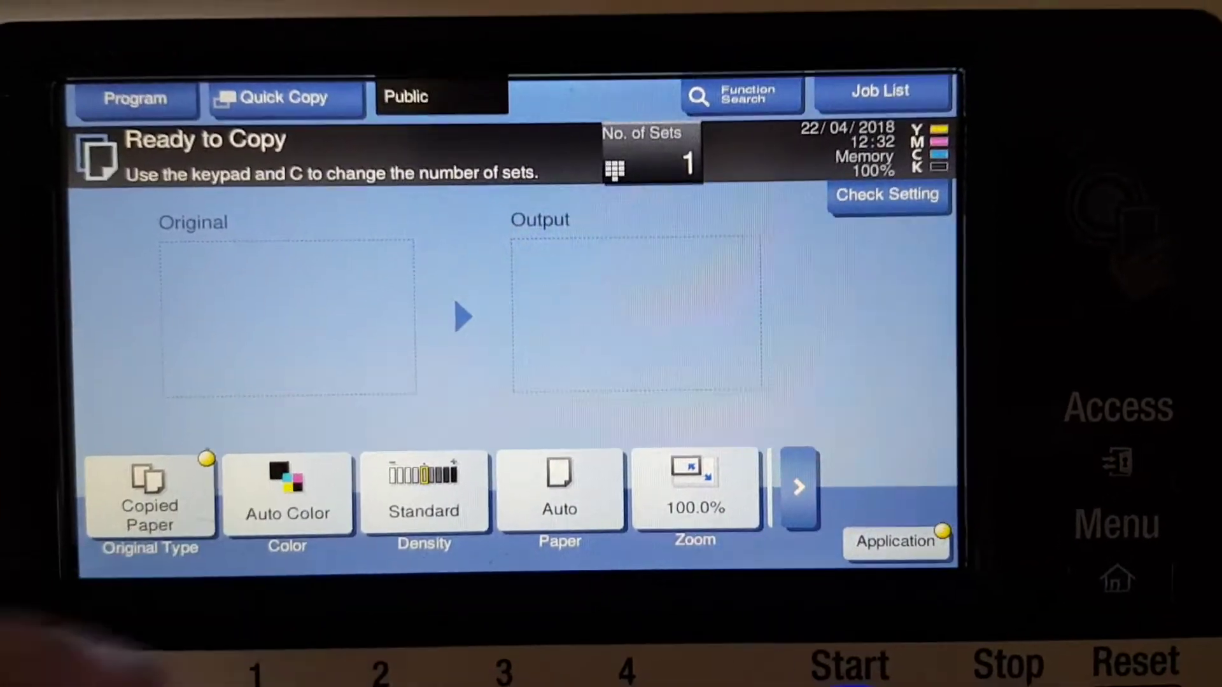
pyautogui.click(288, 501)
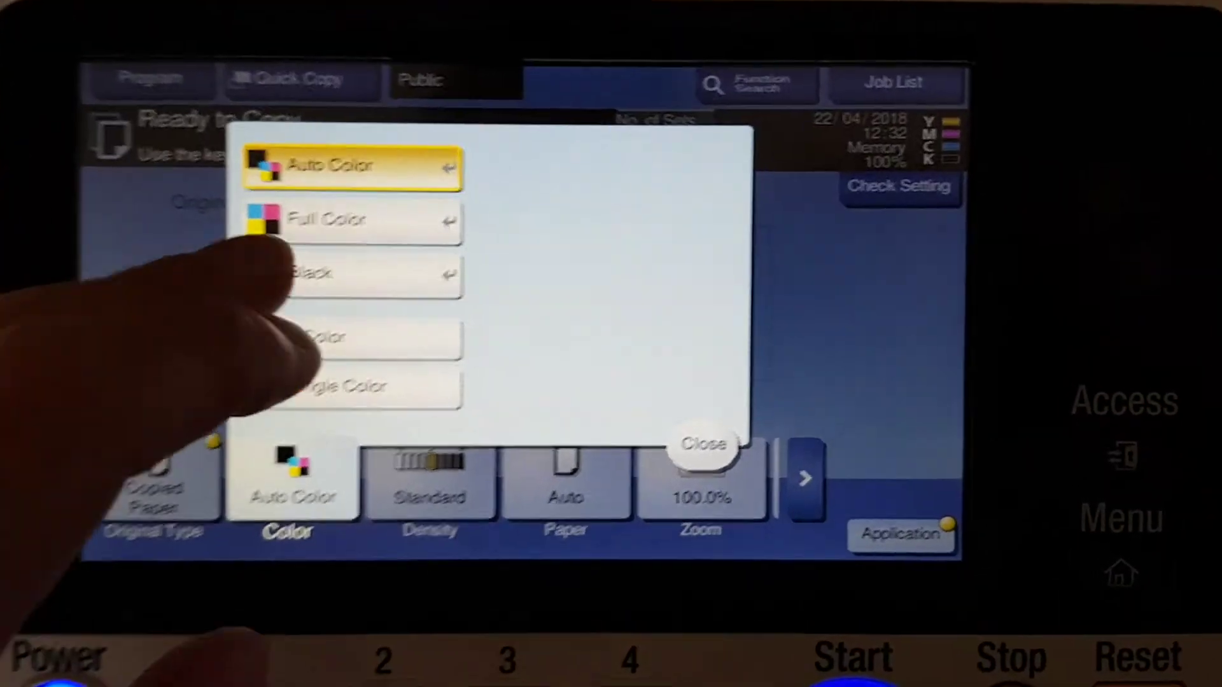
pyautogui.click(286, 239)
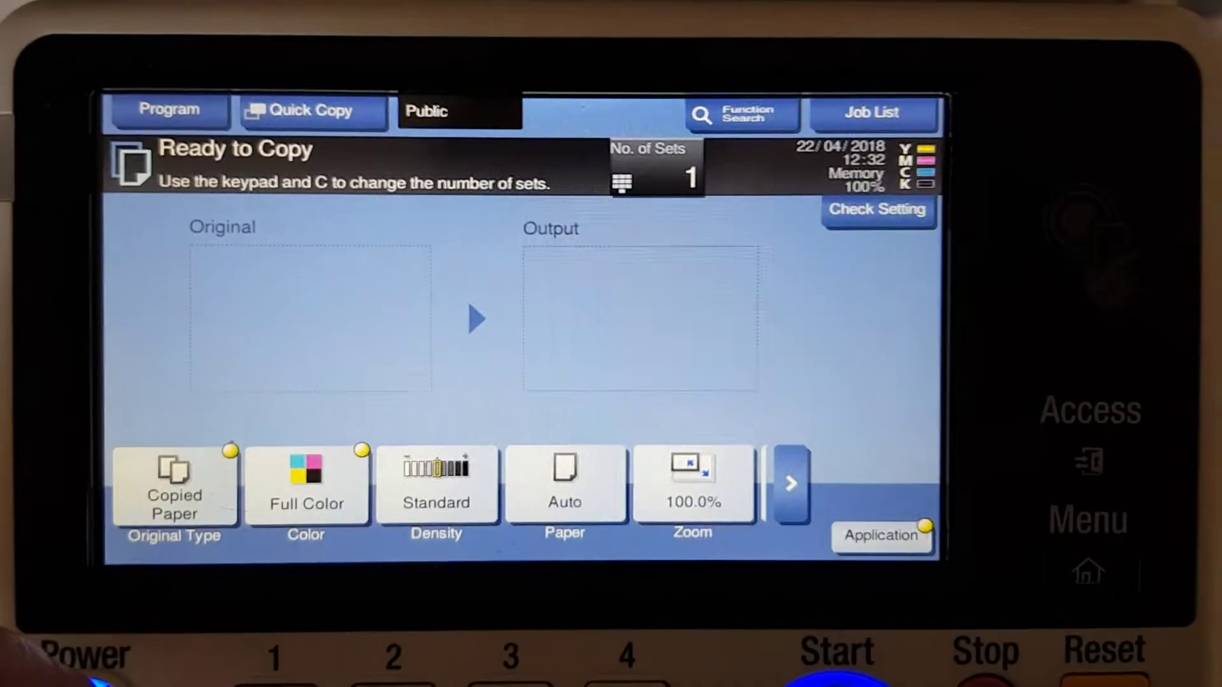
# - Feed paper from Tray 1 A4 and set the zoom to the 400.0% preset
pyautogui.click(512, 482)
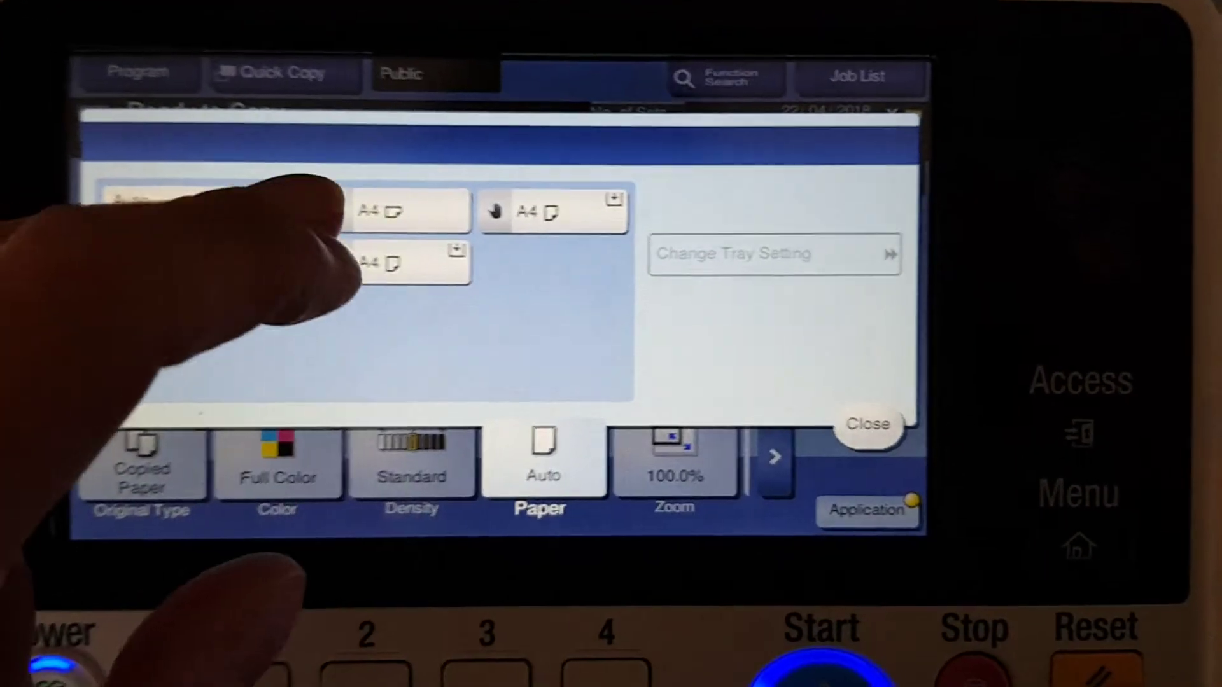
pyautogui.click(367, 211)
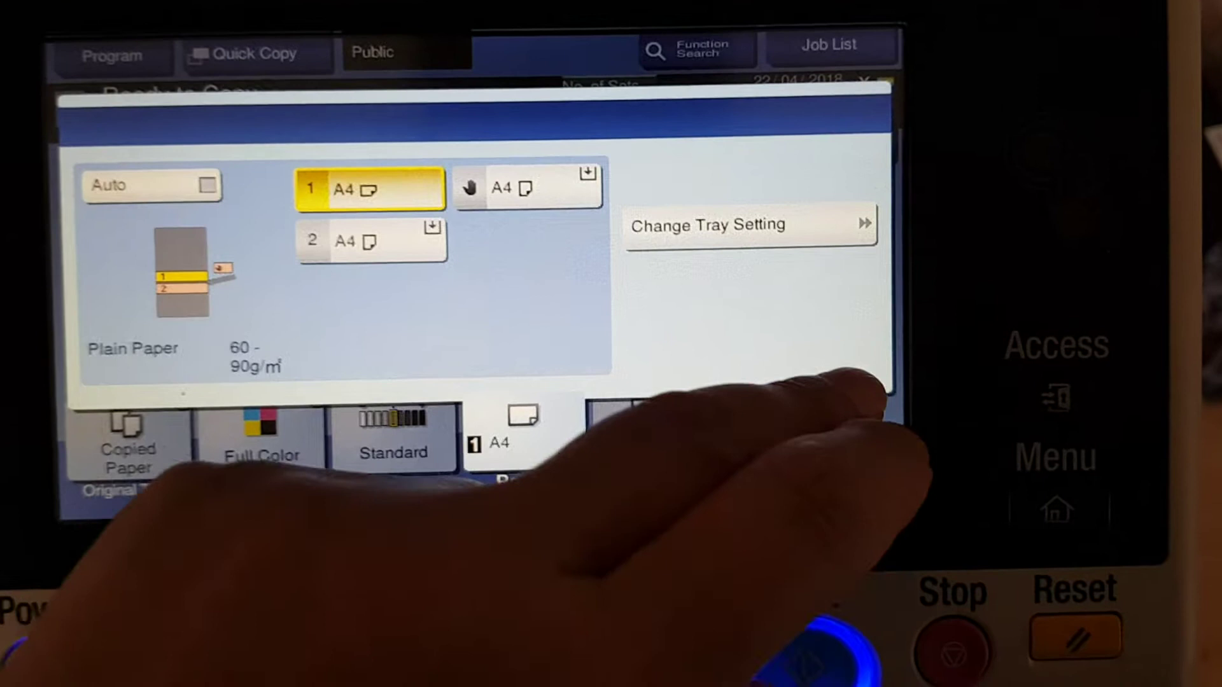
pyautogui.click(848, 415)
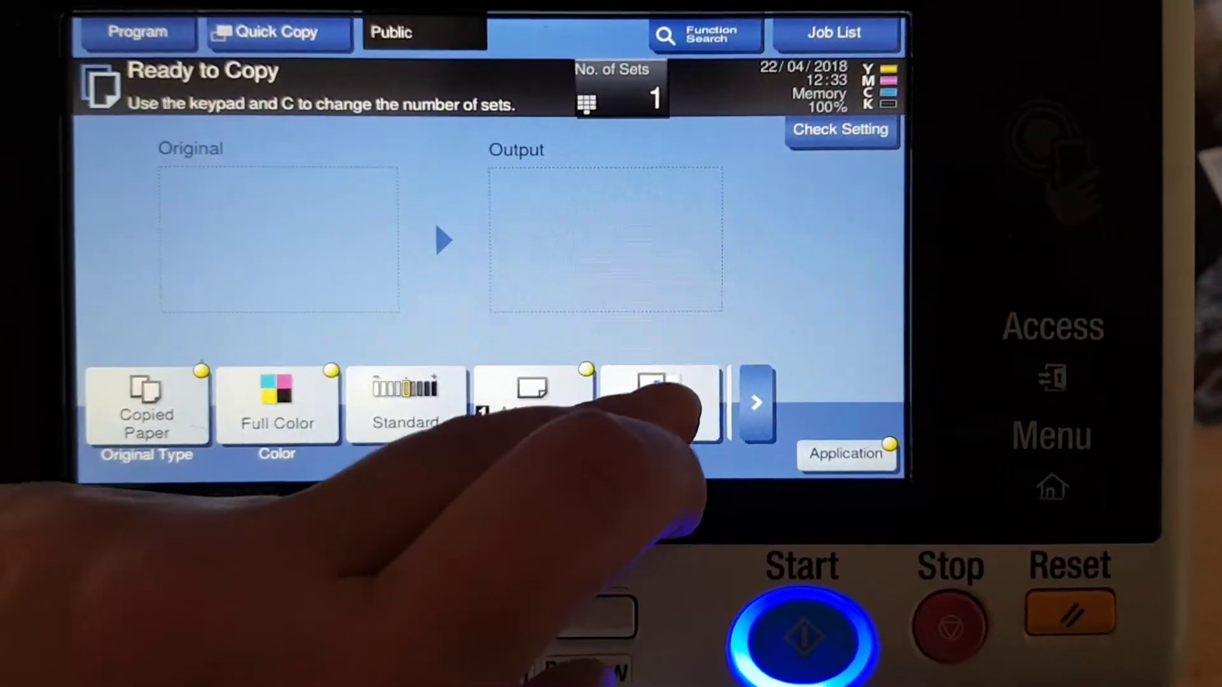
pyautogui.click(683, 406)
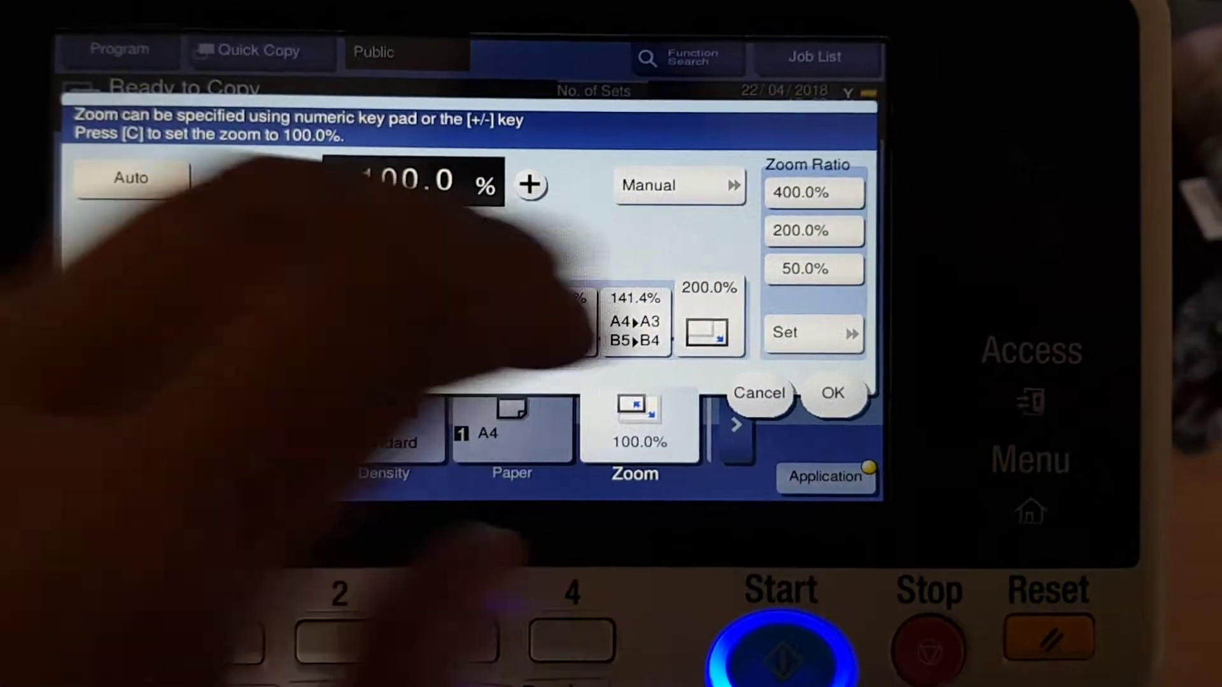
pyautogui.click(815, 192)
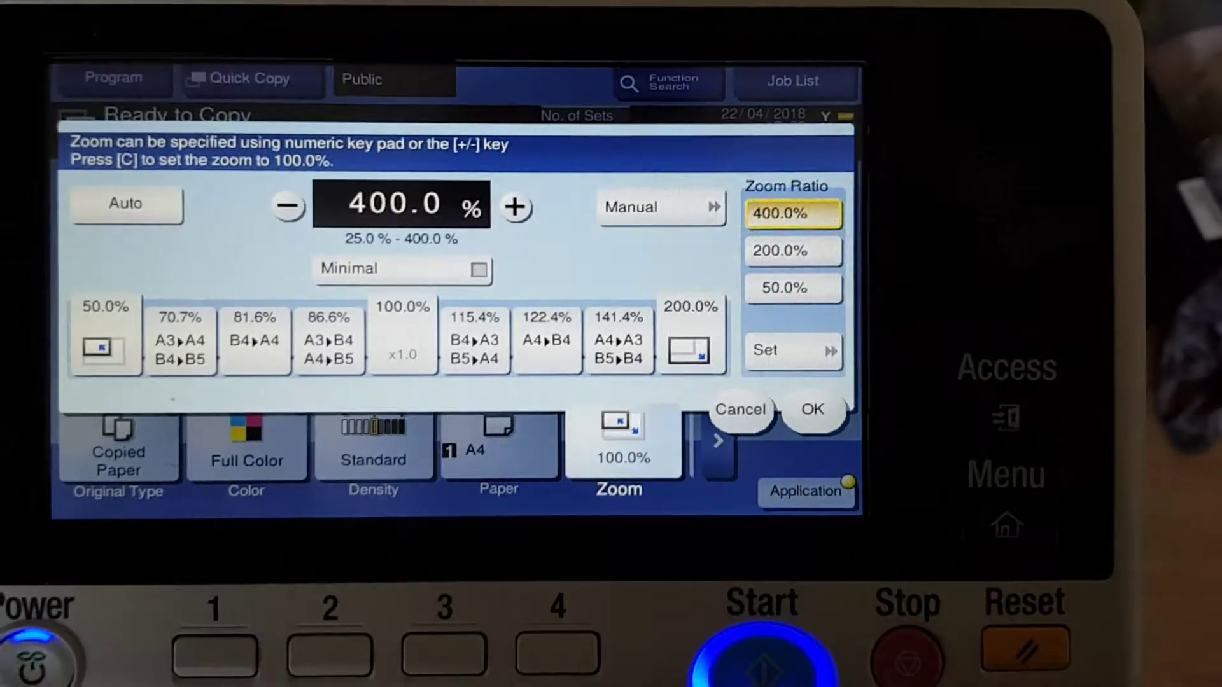
pyautogui.click(813, 409)
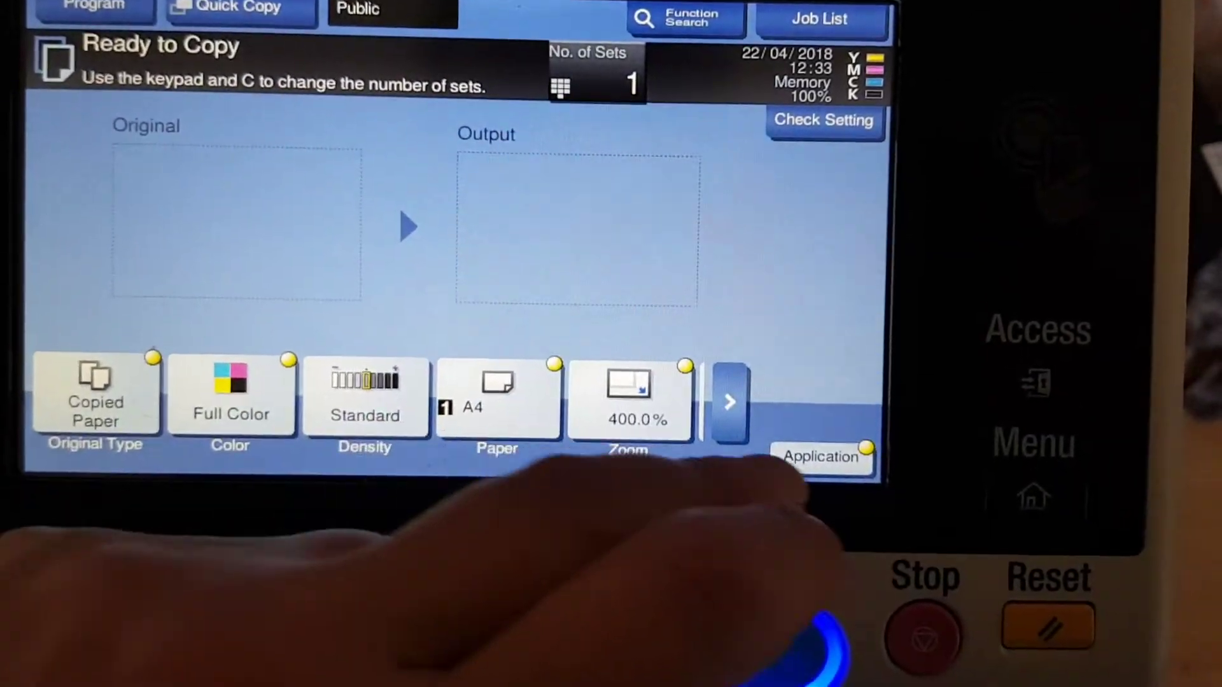
# - Choose A6 as the original size under Application > Original Settings
pyautogui.click(826, 456)
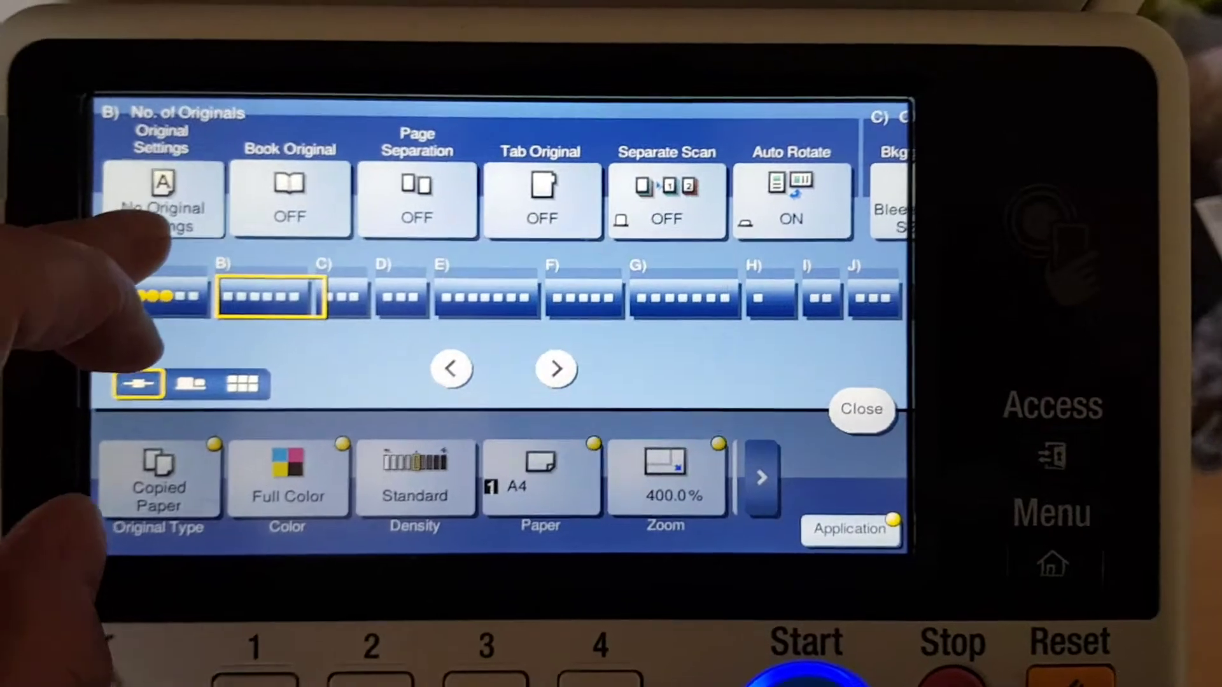
pyautogui.click(163, 221)
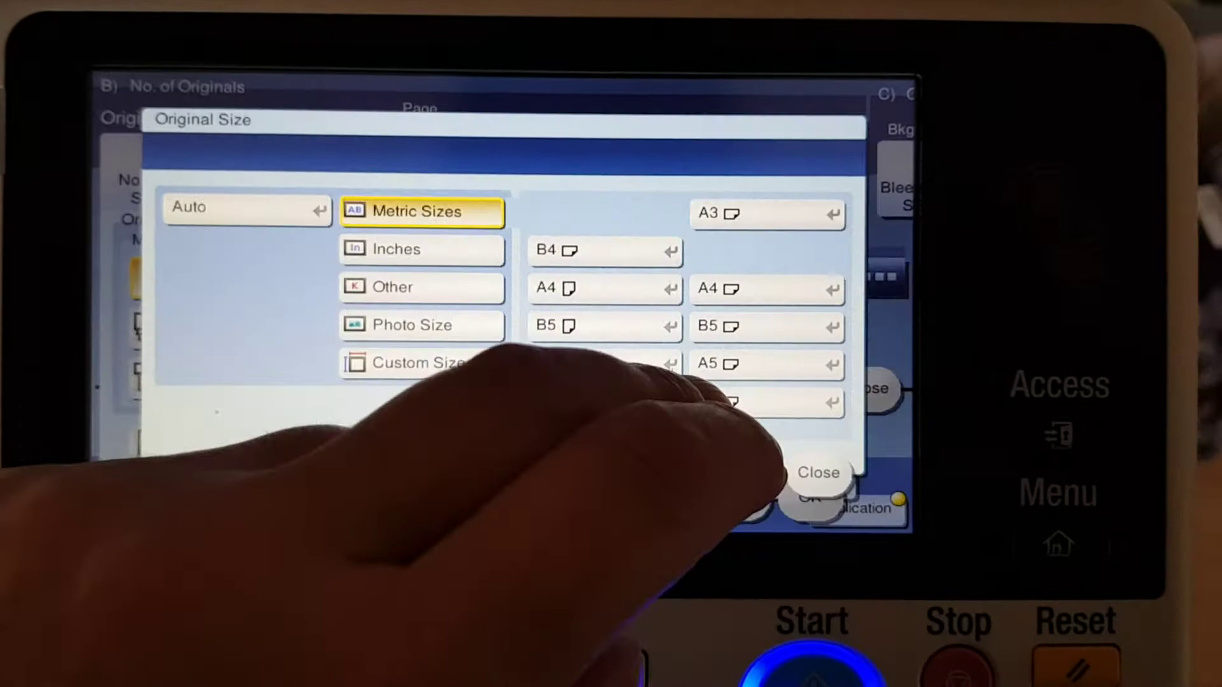
pyautogui.click(787, 401)
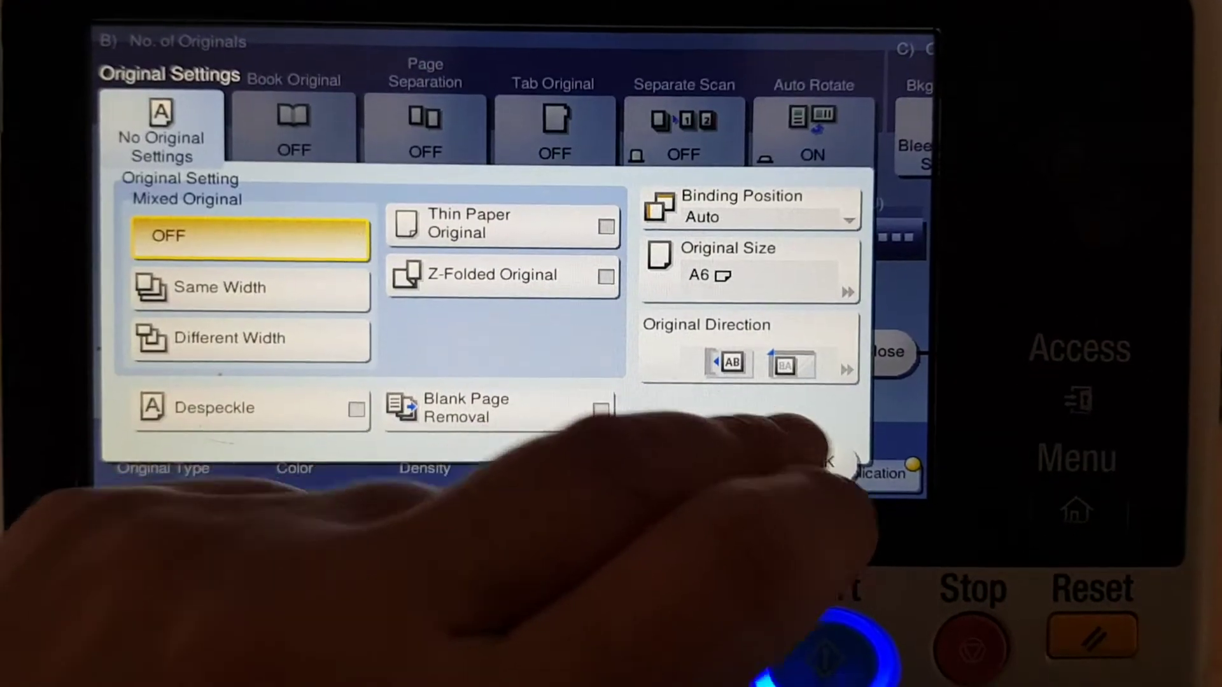
pyautogui.click(830, 468)
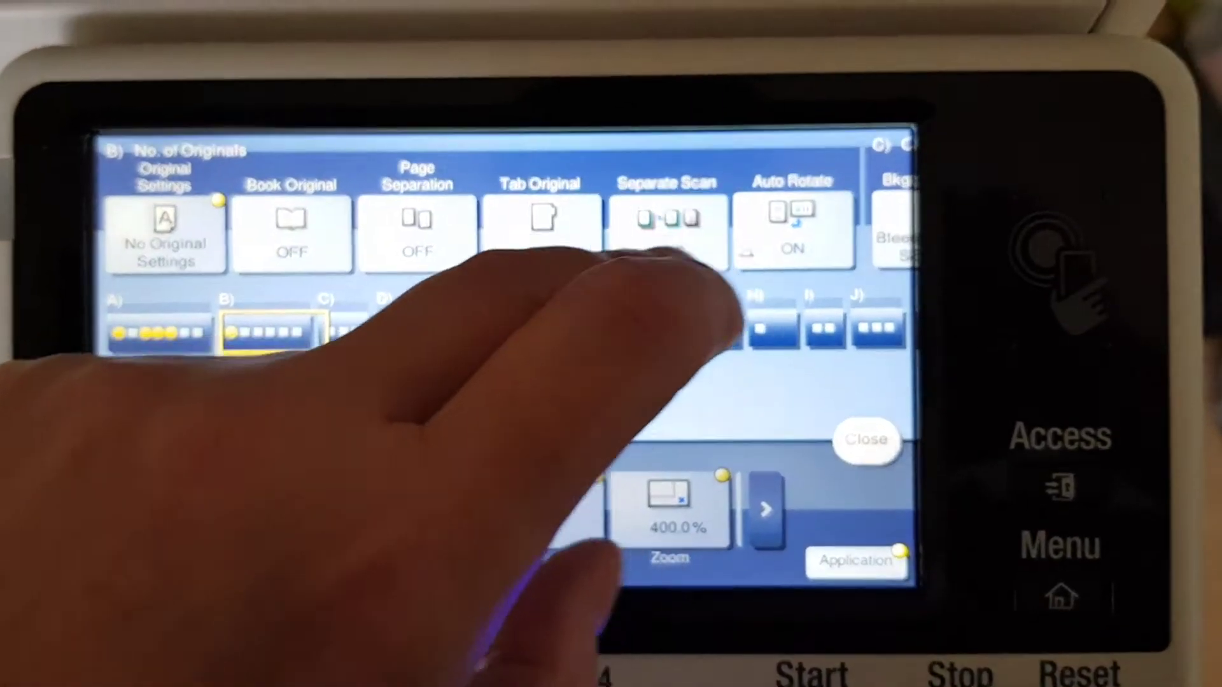
pyautogui.moveTo(712, 277); pyautogui.dragTo(343, 248)
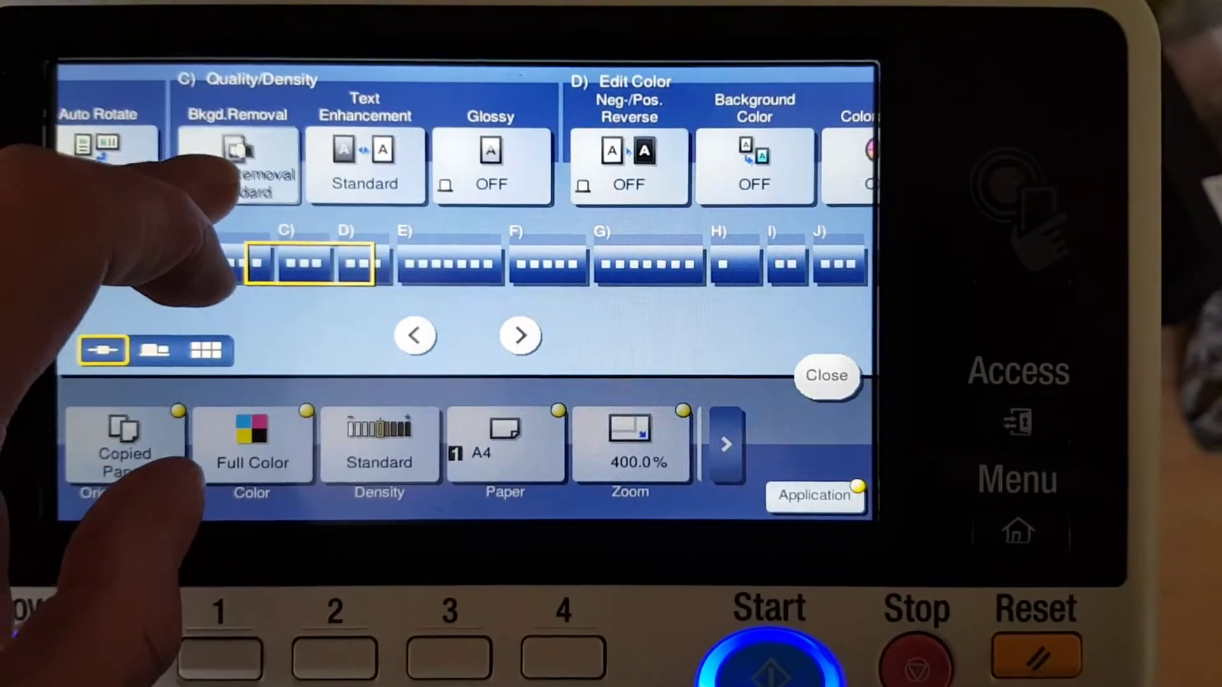
# - Set Background Removal to +2 with Background Color off, and Text Enhancement to +4
pyautogui.click(239, 168)
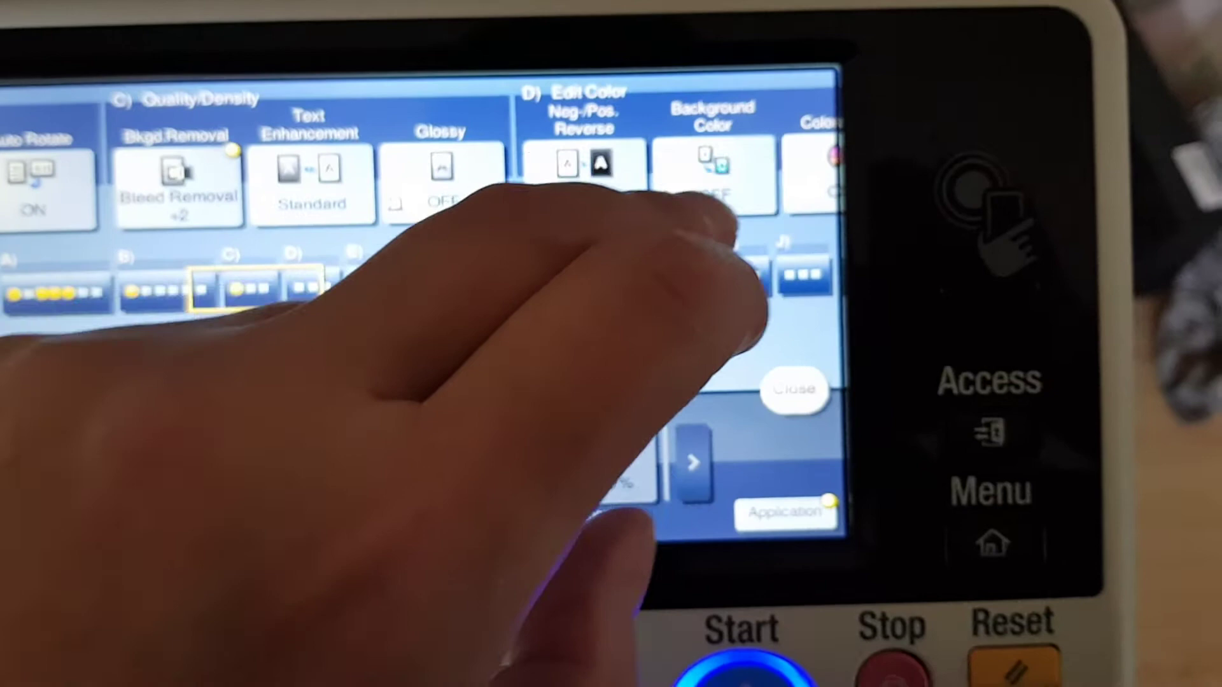
pyautogui.click(756, 185)
pyautogui.click(776, 382)
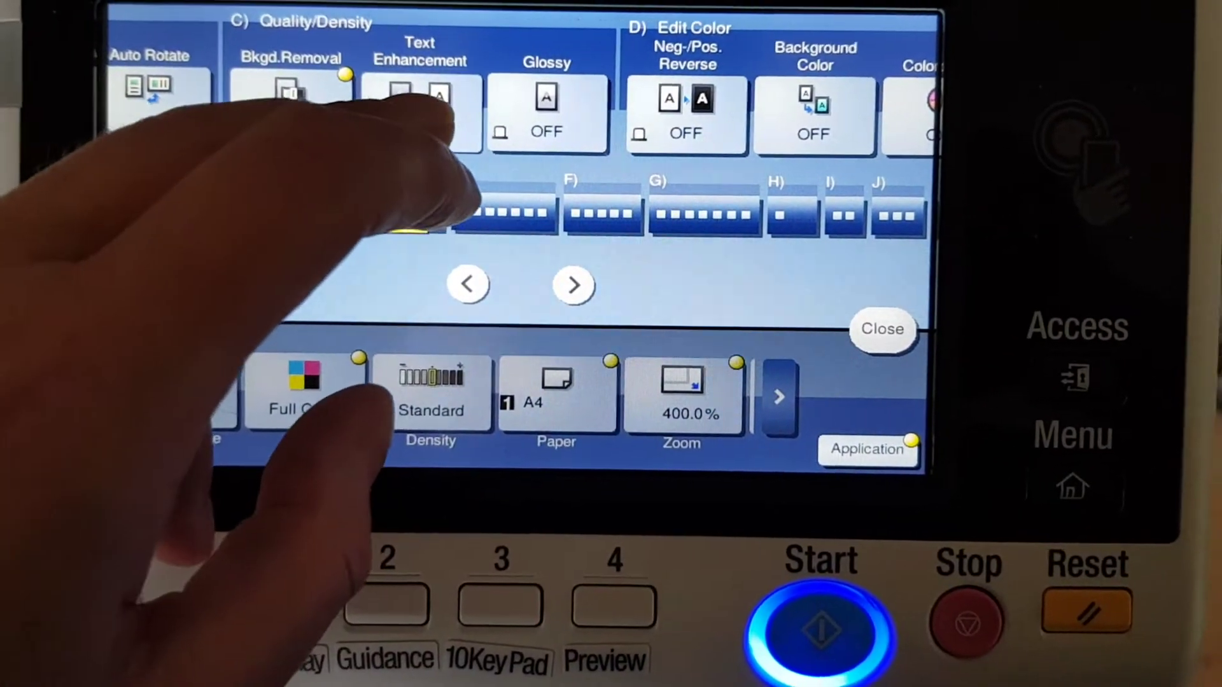
pyautogui.click(403, 129)
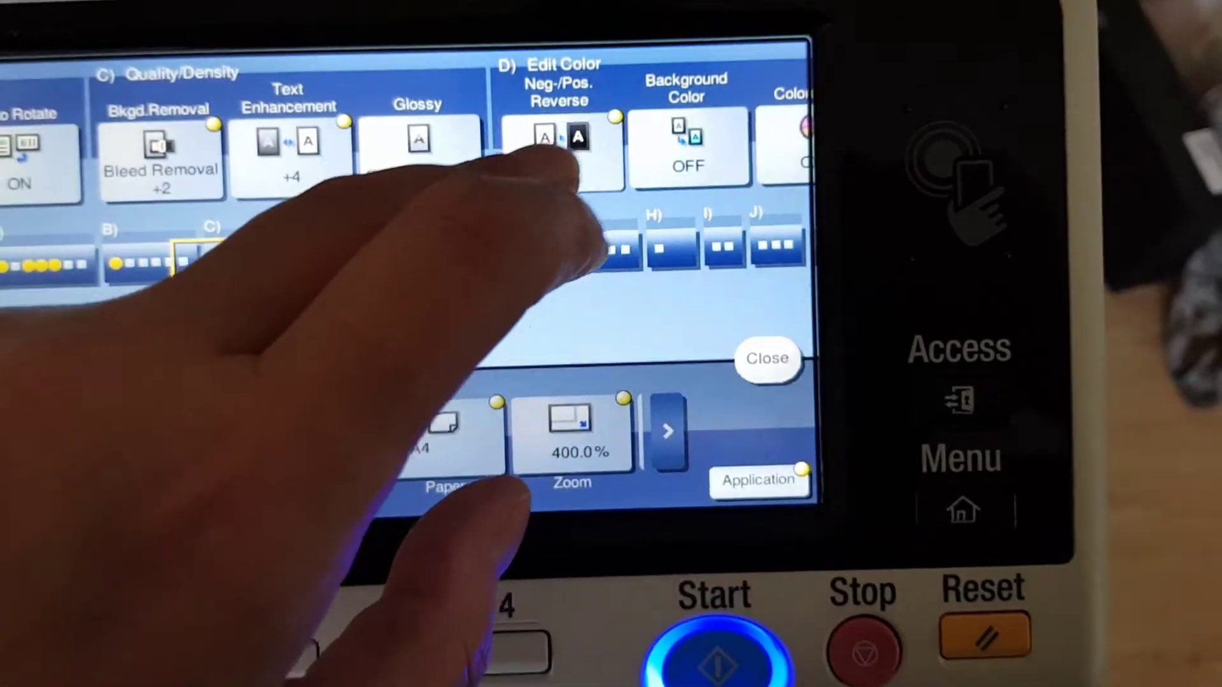
pyautogui.moveTo(569, 172); pyautogui.dragTo(327, 204)
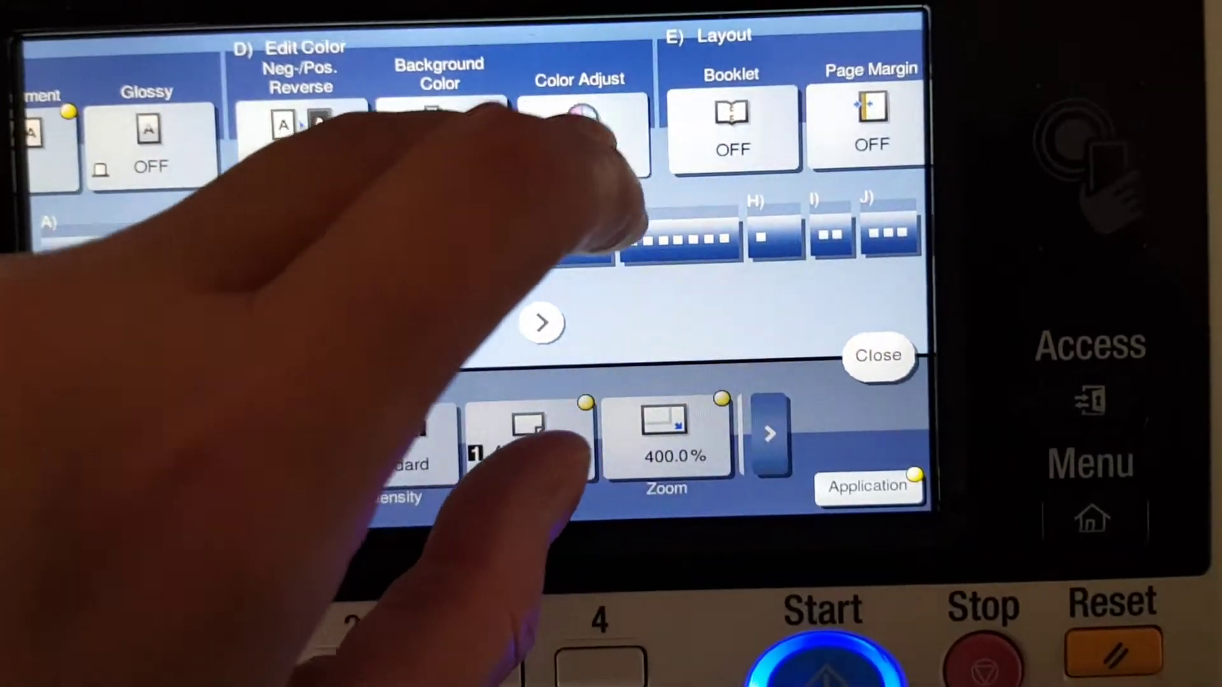
# - Raise contrast, saturation to maximum, copy density and sharpness in Color Adjust
pyautogui.click(619, 144)
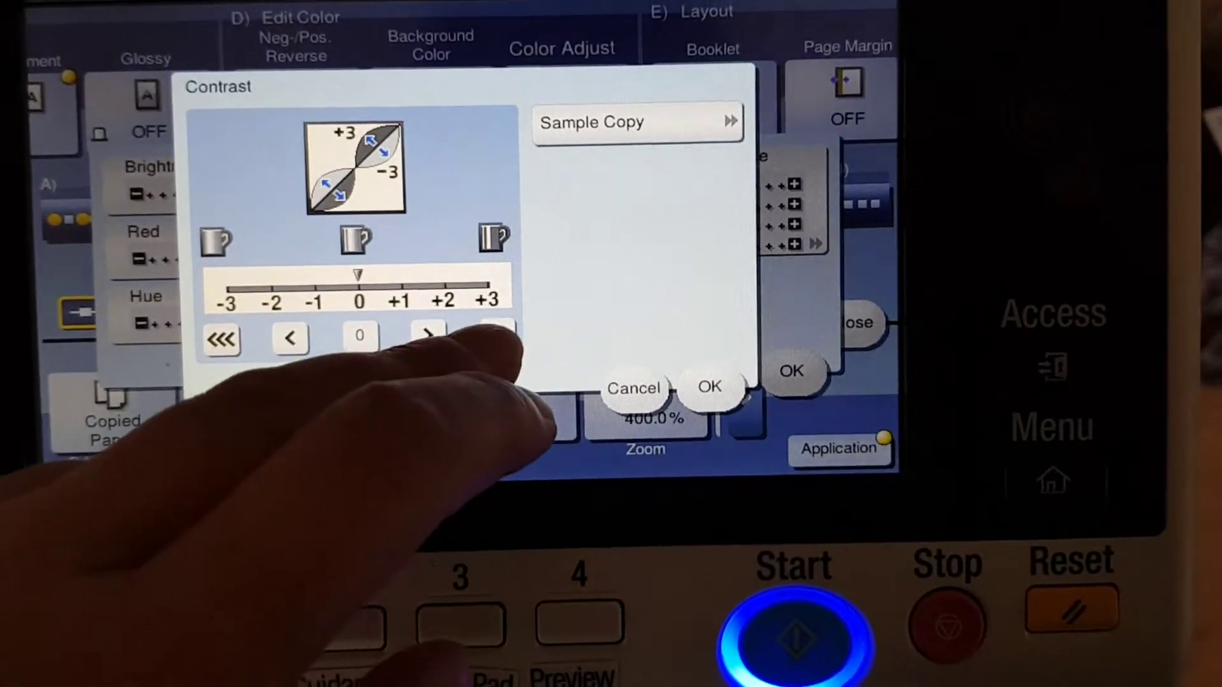
pyautogui.click(428, 334)
pyautogui.click(428, 335)
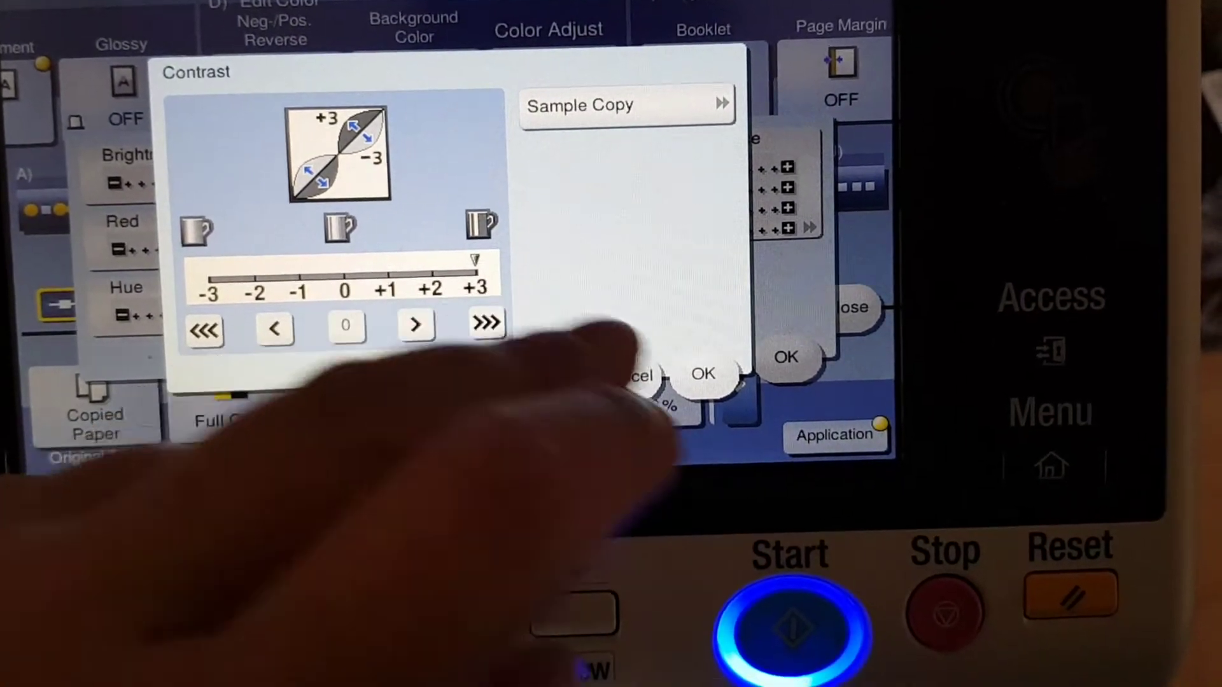
pyautogui.click(703, 374)
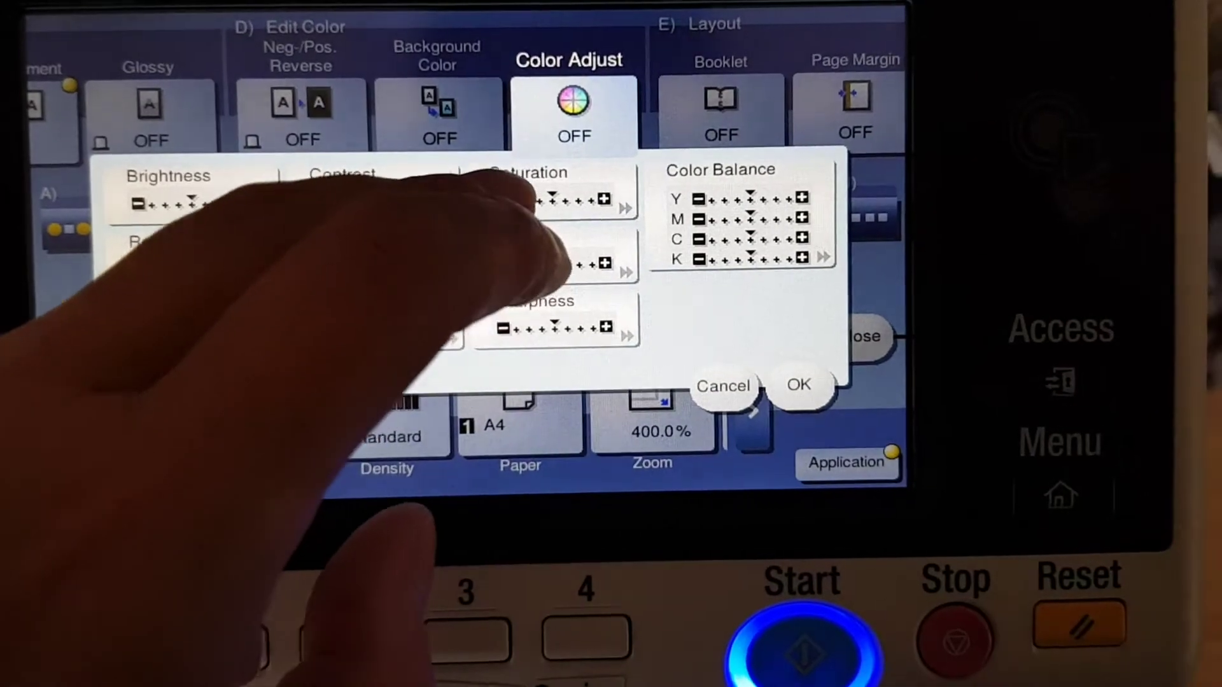
pyautogui.click(570, 196)
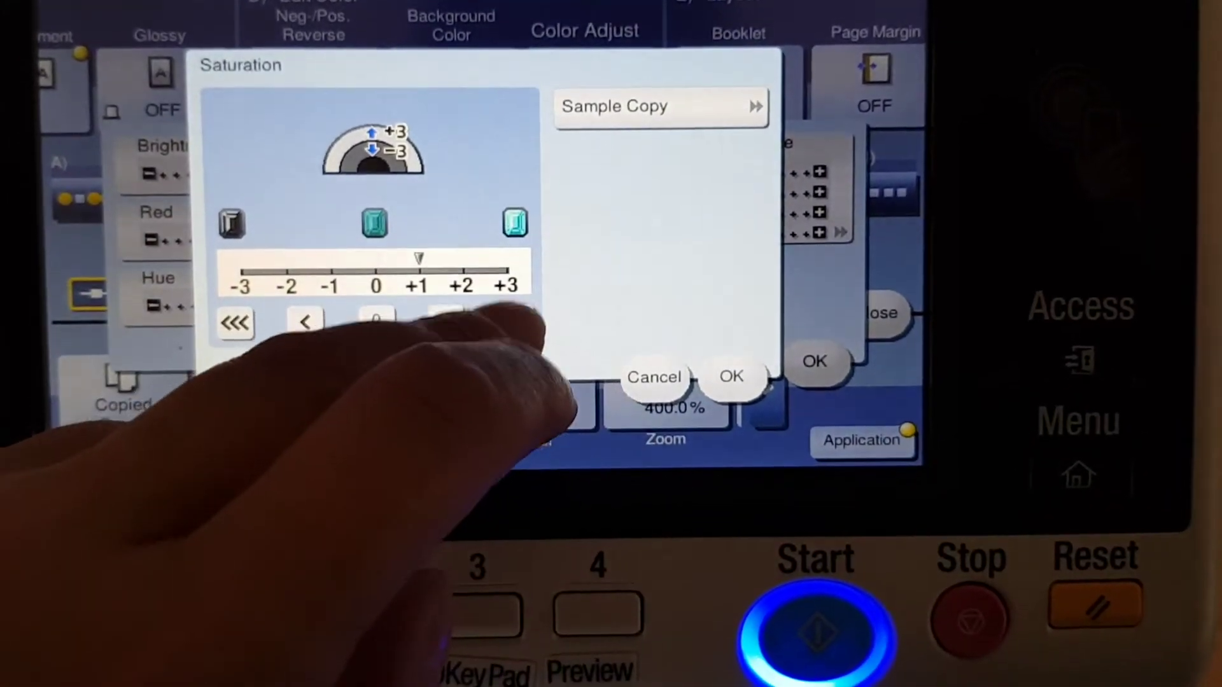
pyautogui.click(441, 314)
pyautogui.click(722, 368)
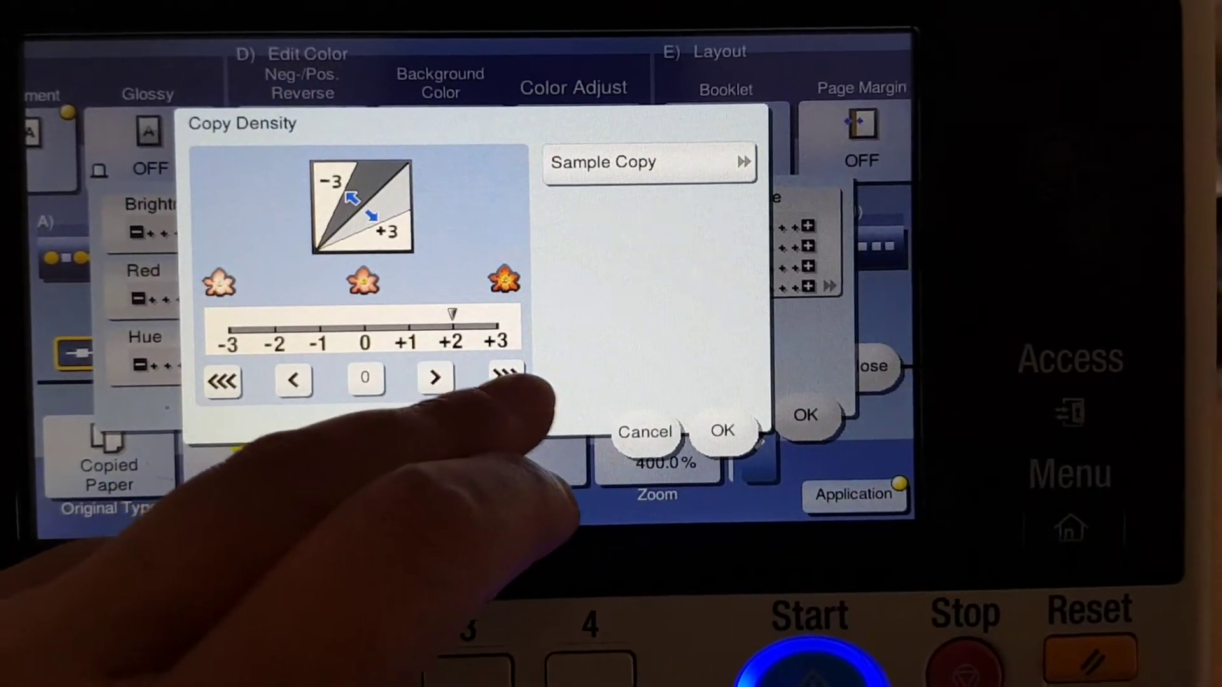
pyautogui.click(722, 424)
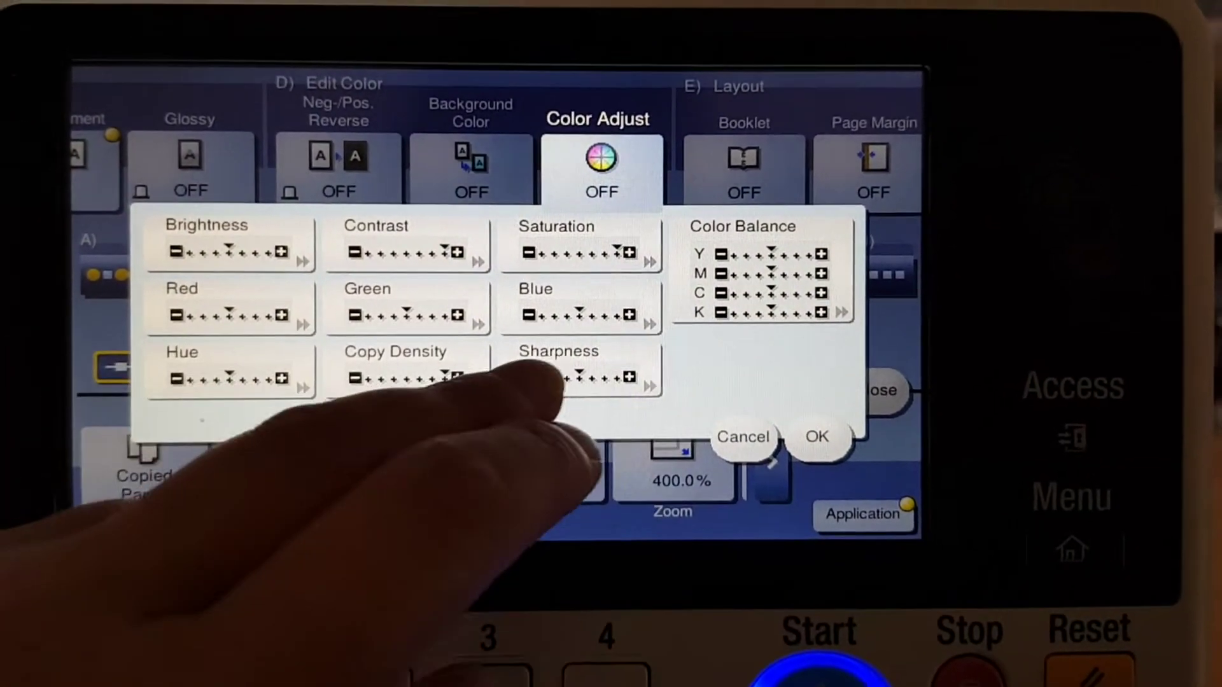
pyautogui.click(573, 368)
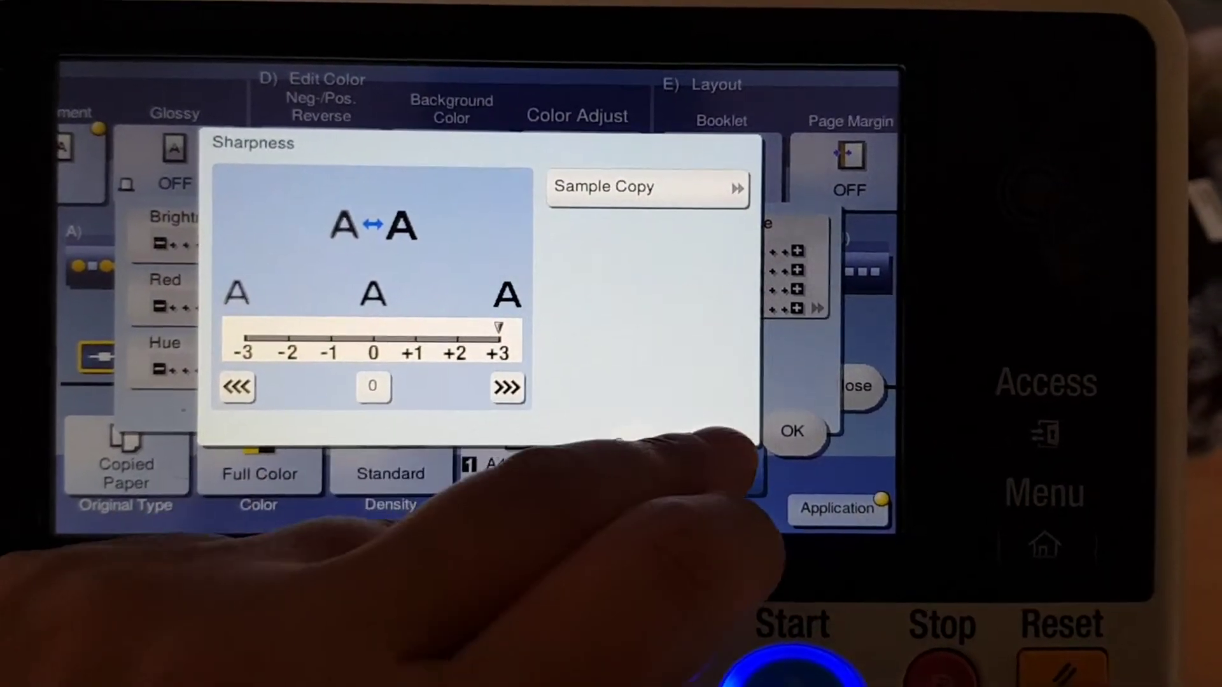
pyautogui.click(792, 431)
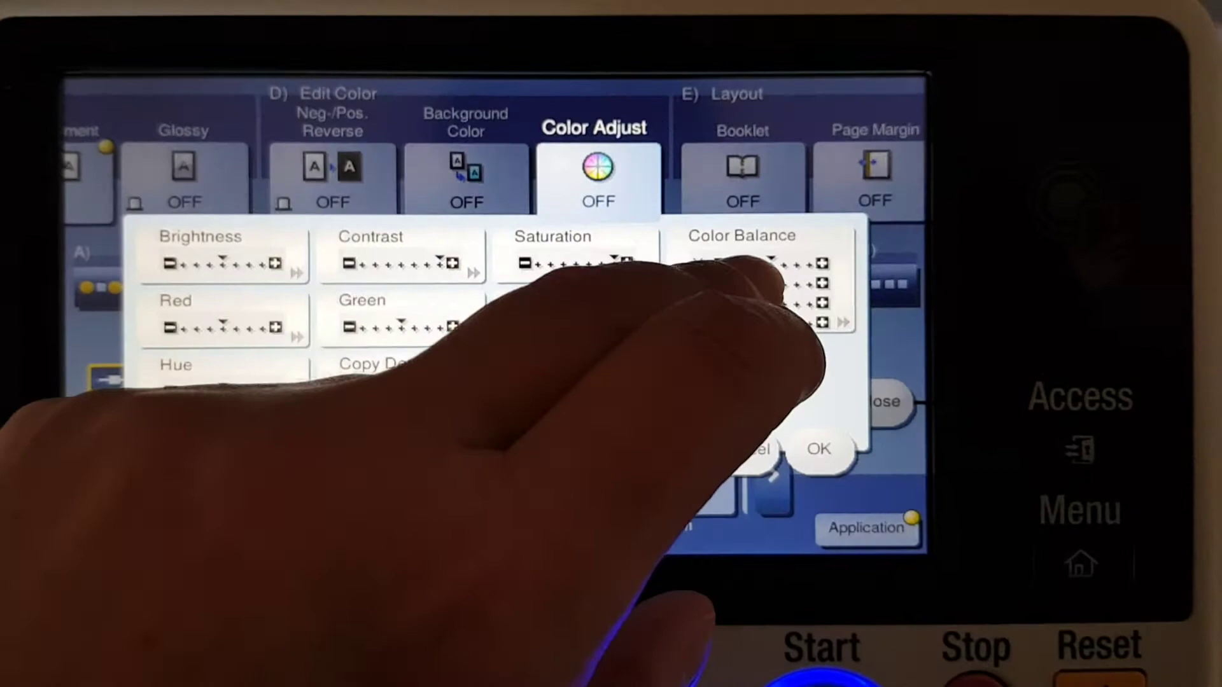
# - Increase Magenta, max out Cyan, adjust Black colour balance, and apply all colour adjustments
pyautogui.click(740, 278)
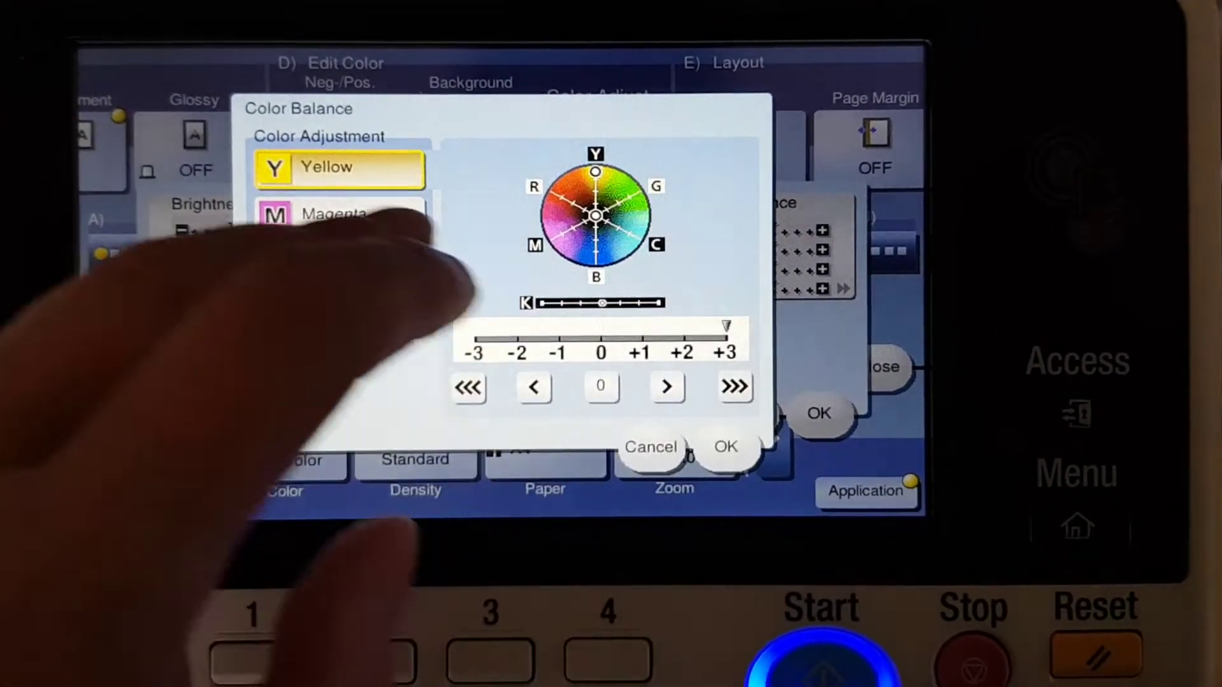
pyautogui.click(325, 207)
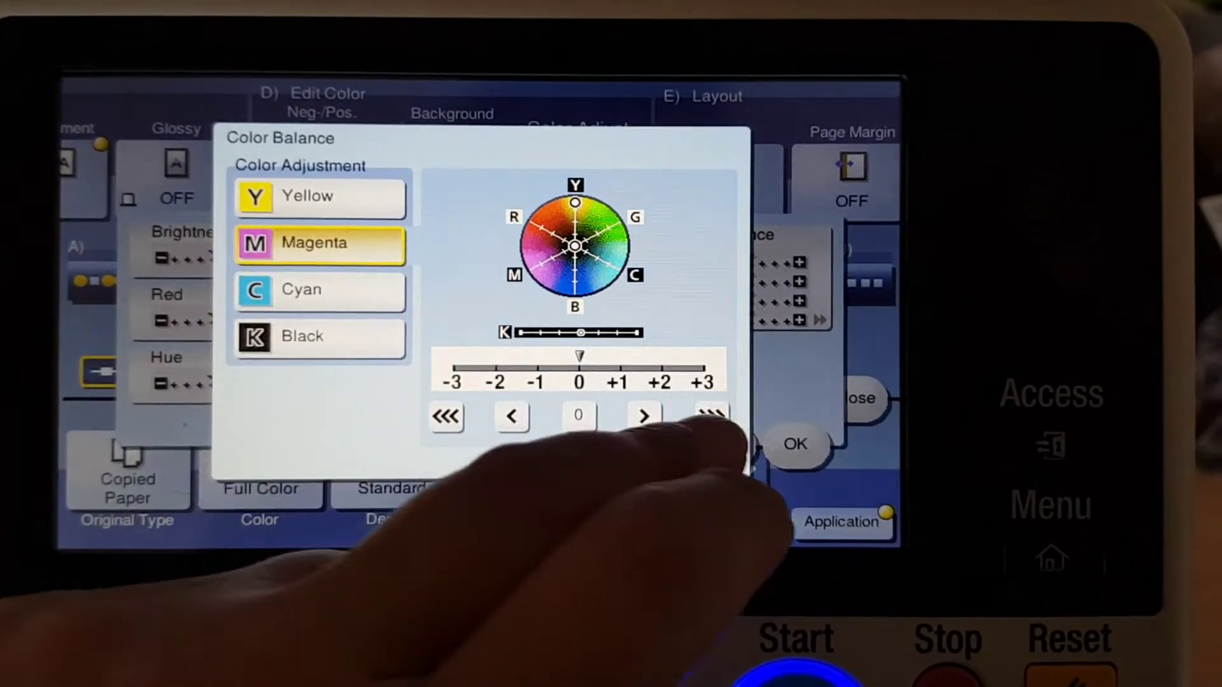
pyautogui.click(667, 414)
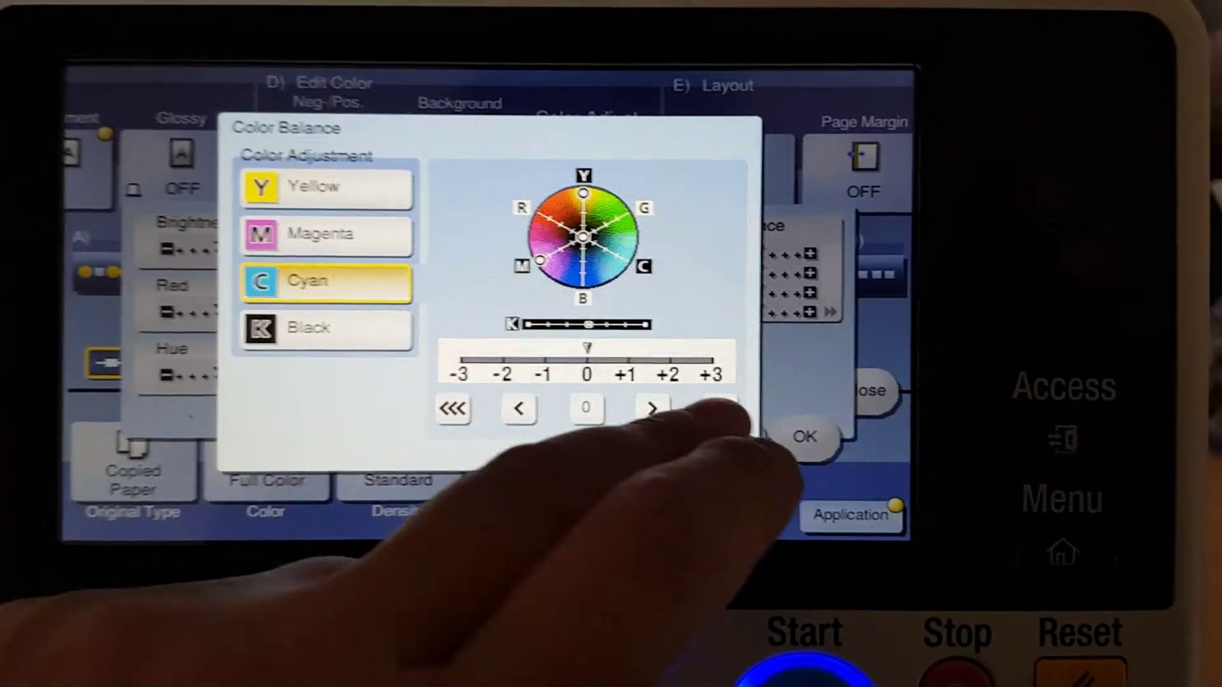
pyautogui.click(721, 409)
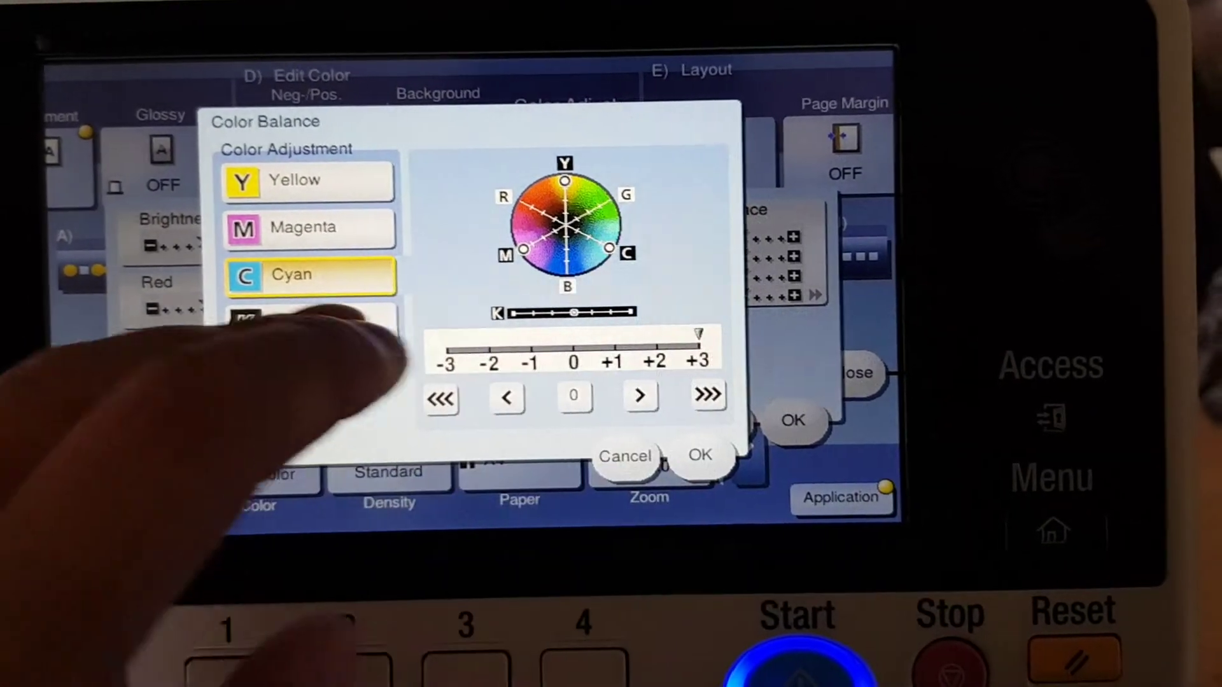
pyautogui.click(315, 330)
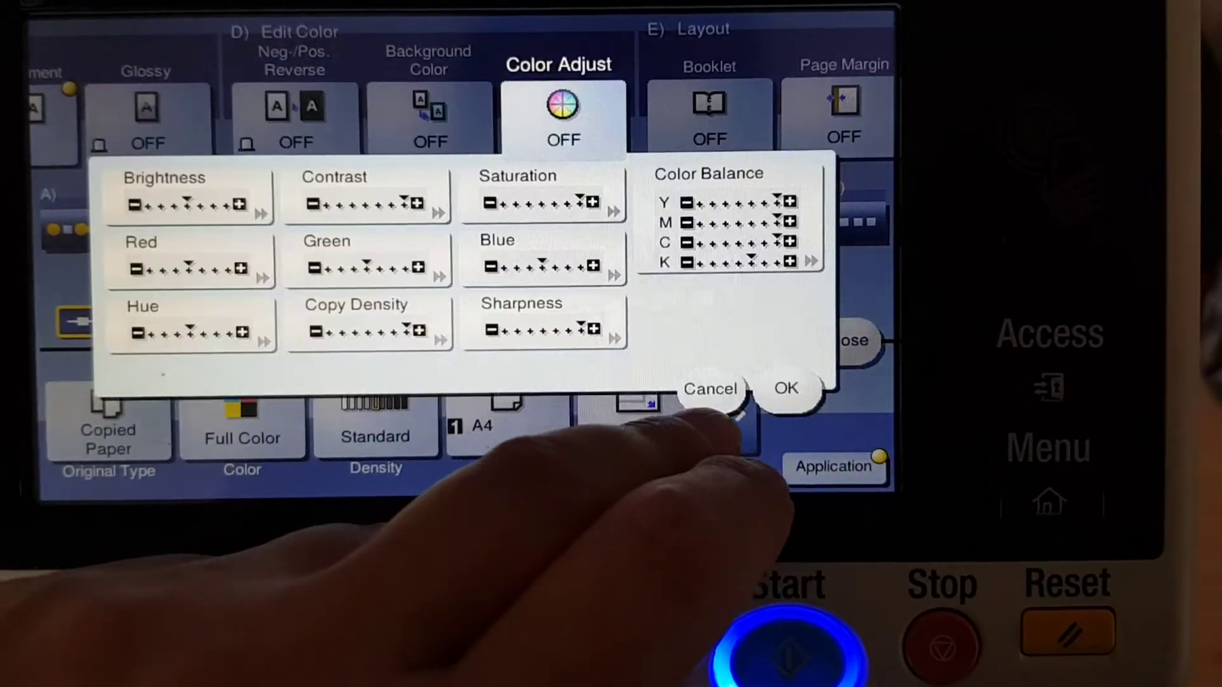
pyautogui.click(778, 386)
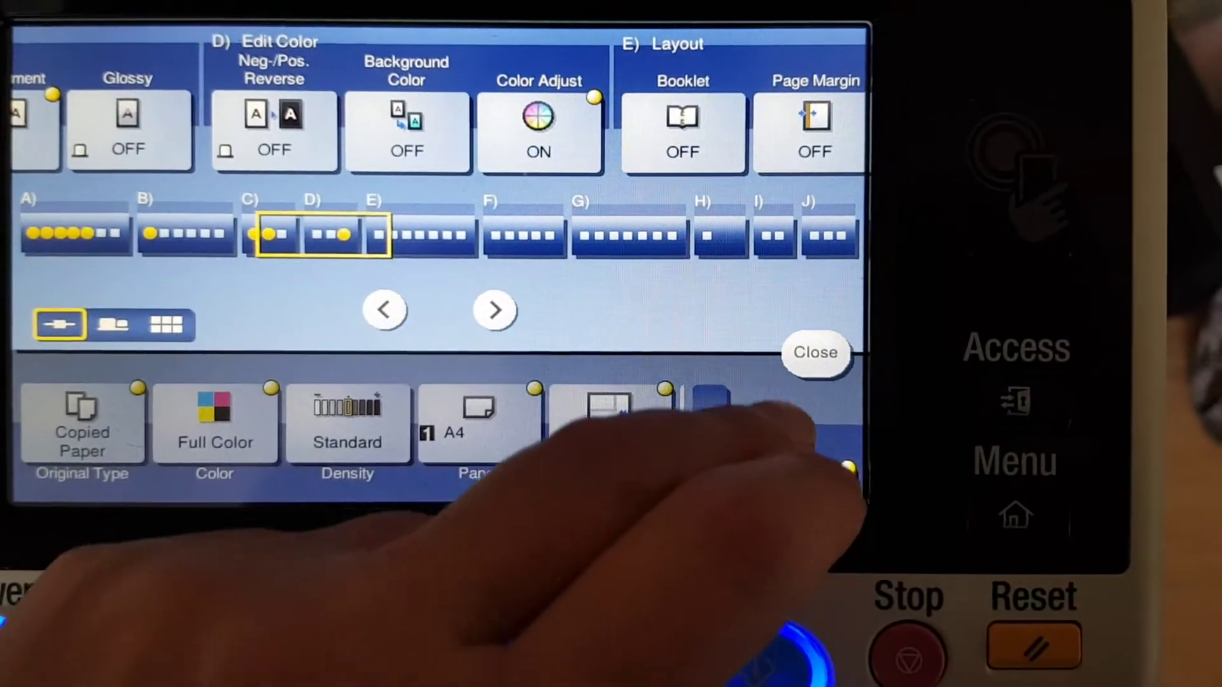
# - Exit the Application settings and start scanning the original
pyautogui.click(831, 358)
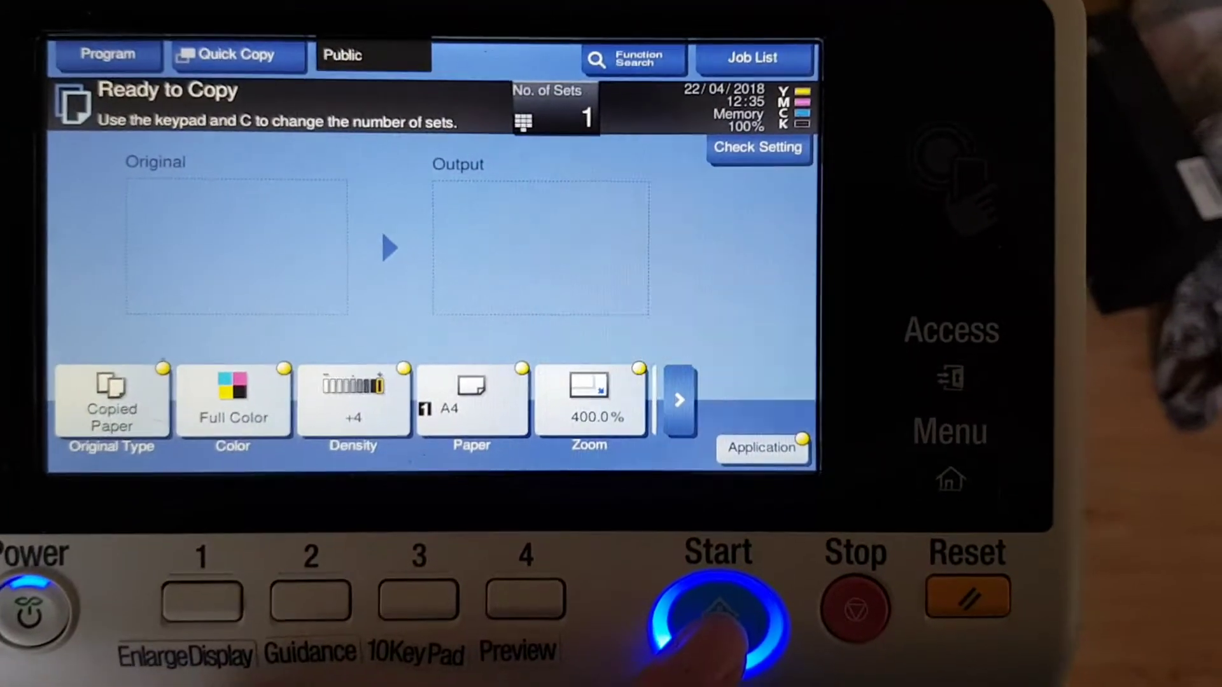
pyautogui.click(711, 664)
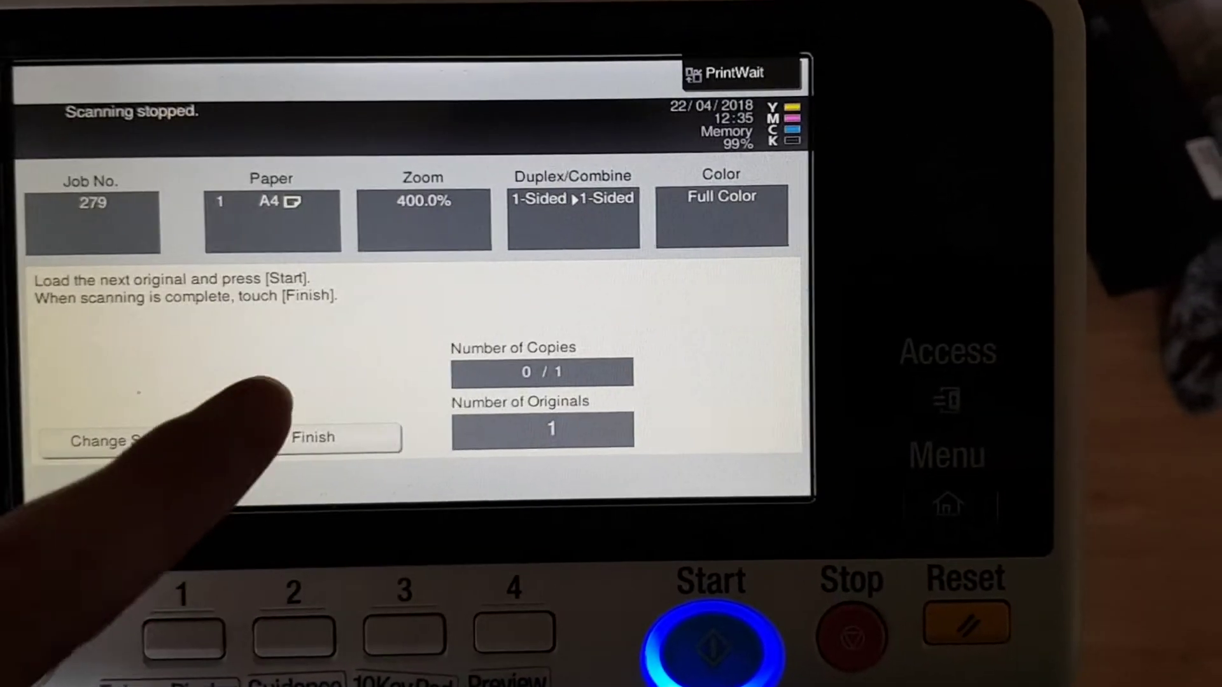
# - Finish the scan so the 400% full-colour copy prints
pyautogui.click(350, 422)
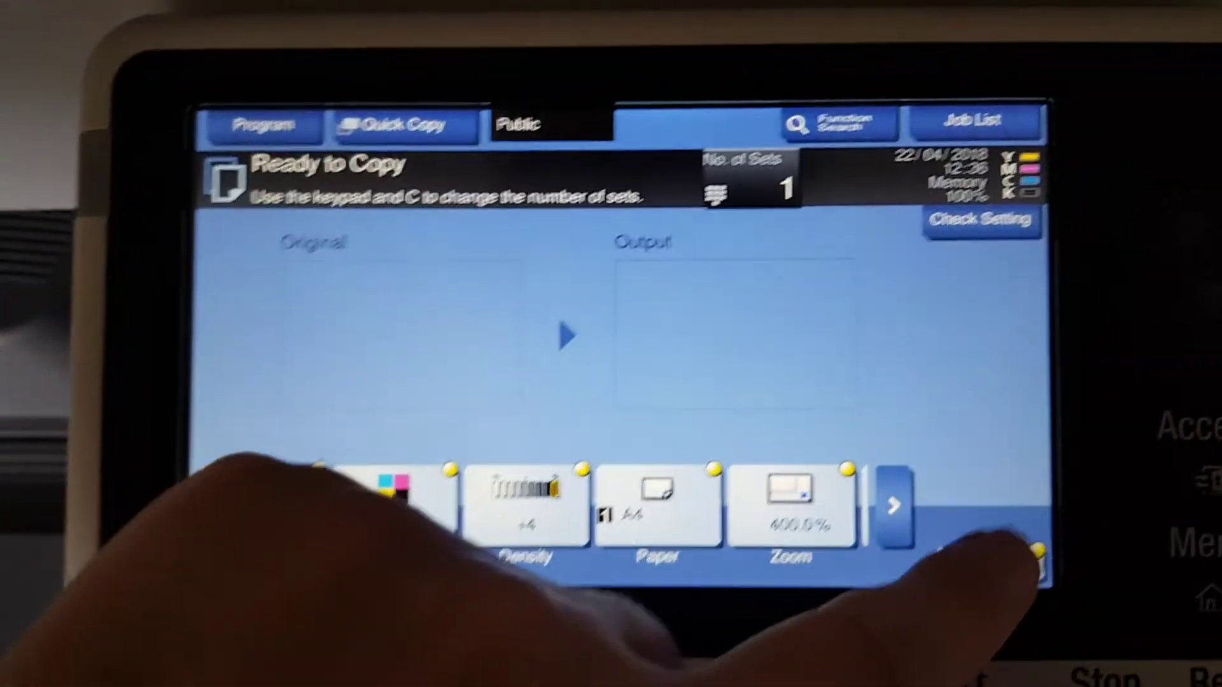
# - Turn on Neg./Pos. Reverse under Edit Color and scan the original again
pyautogui.click(950, 618)
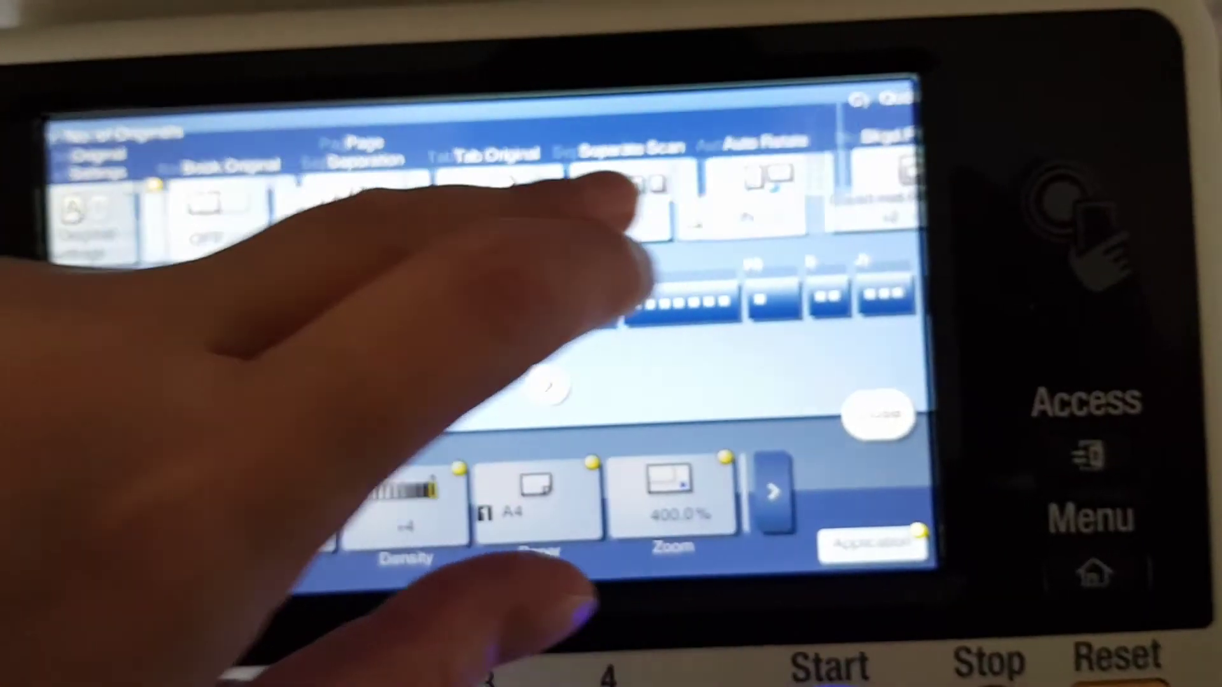
pyautogui.moveTo(621, 191); pyautogui.dragTo(278, 219)
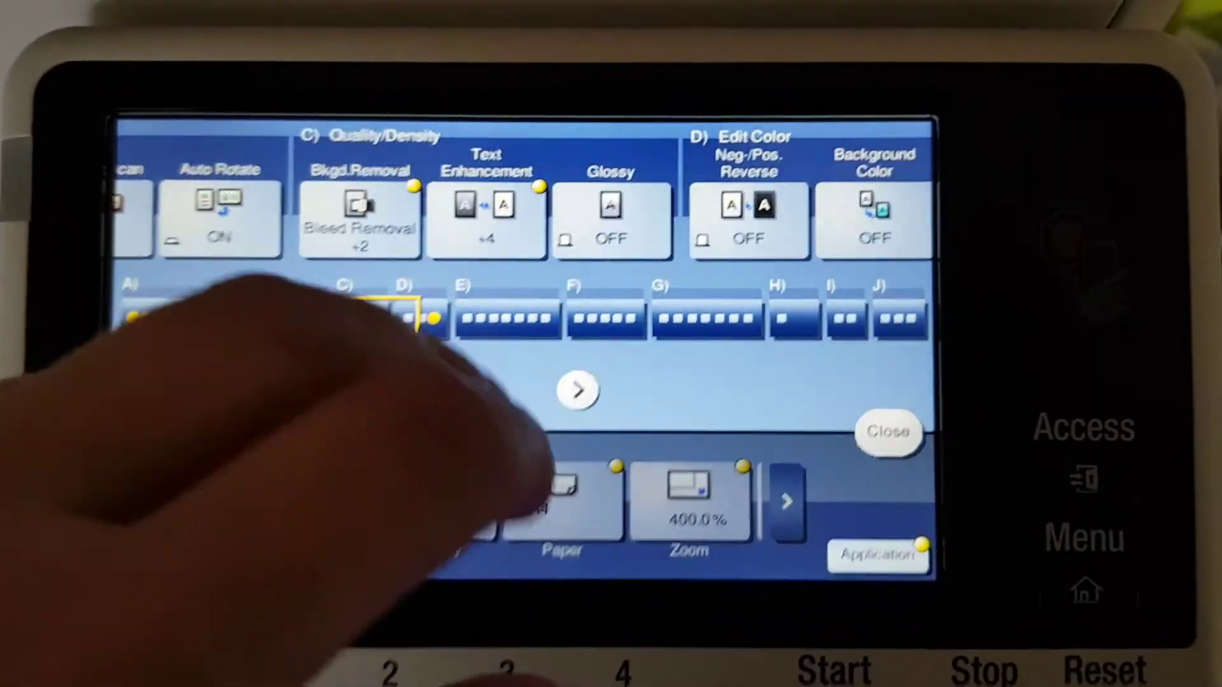
pyautogui.click(749, 215)
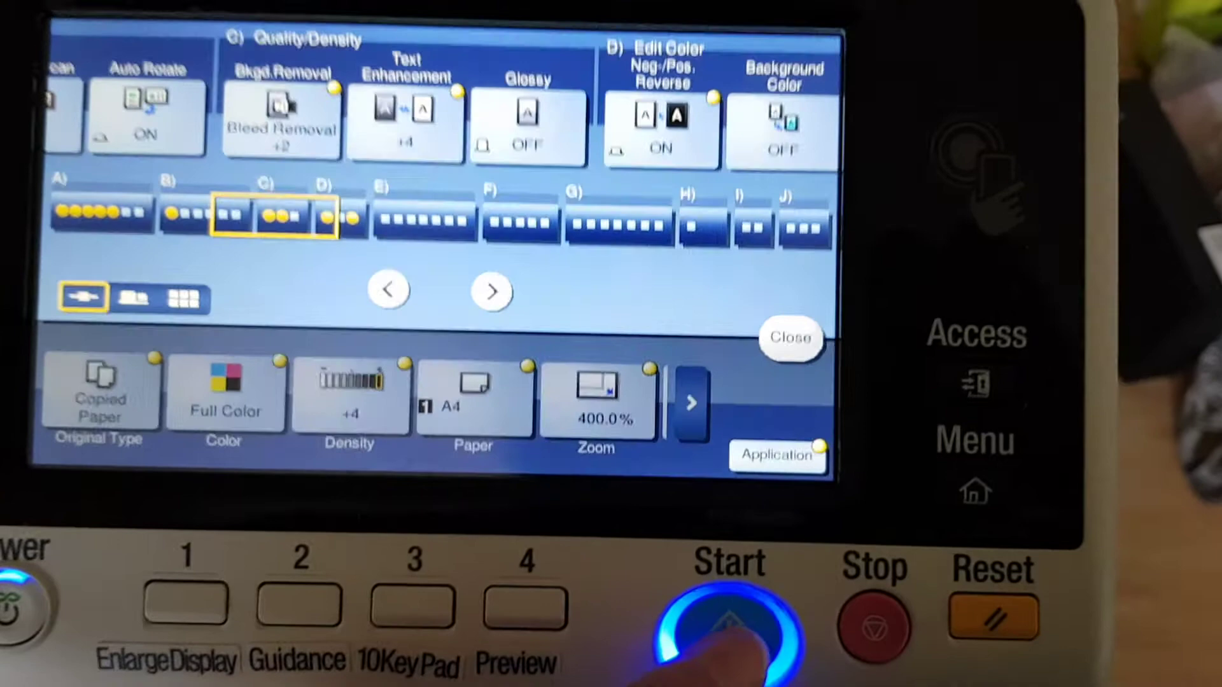
pyautogui.click(728, 630)
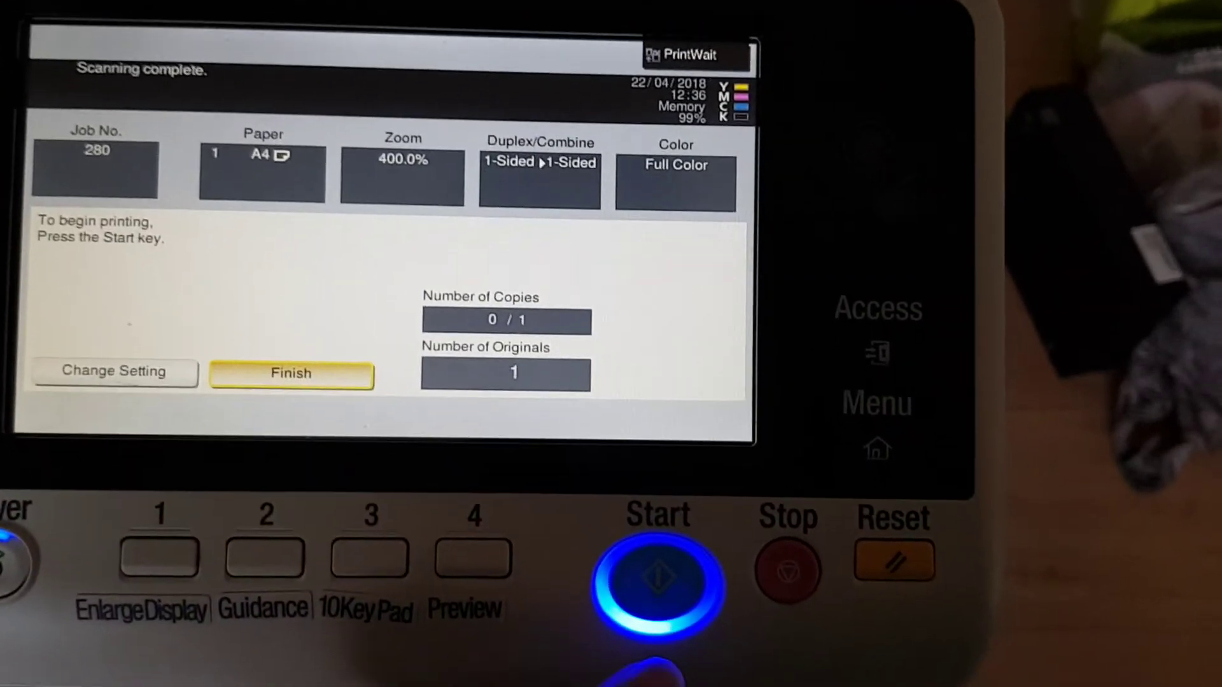
# - Start printing the reversed 400% full-colour copy
pyautogui.click(652, 568)
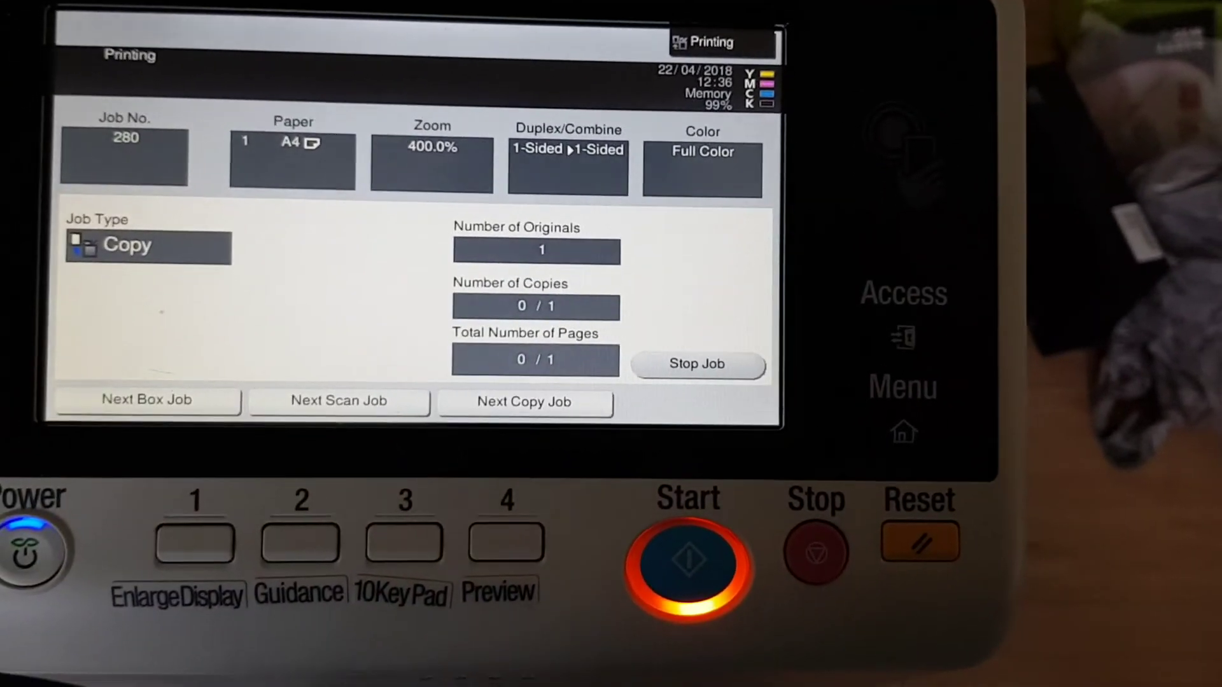